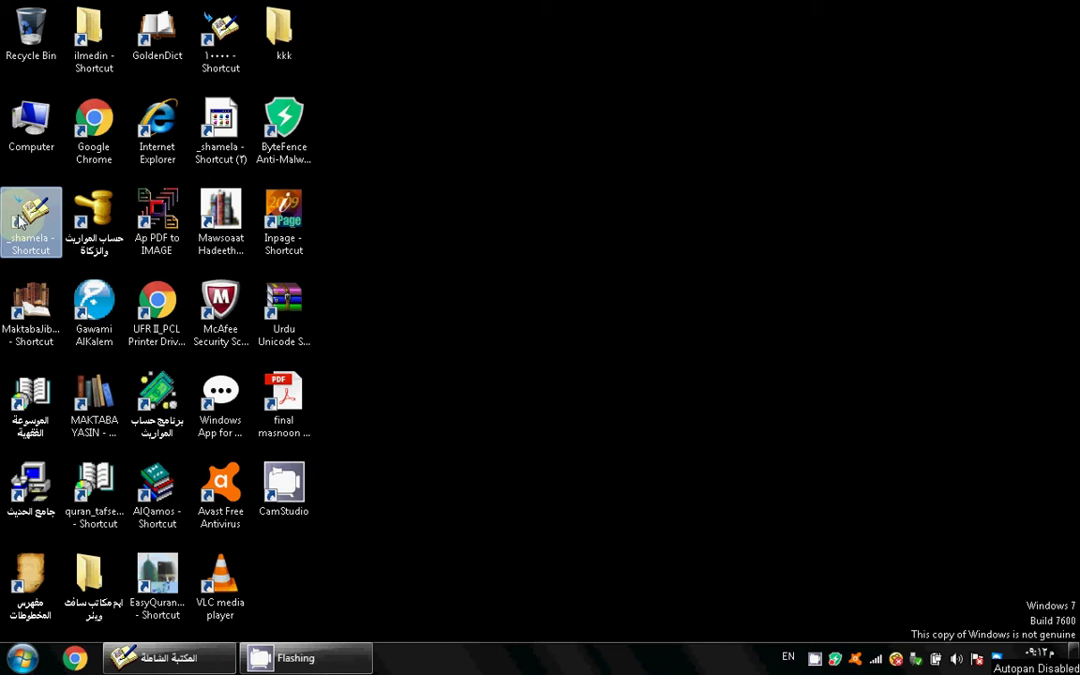
Open the Shamela library from the desktop and enter الصوم as the phrase for a library-wide text search
double_click(19, 220)
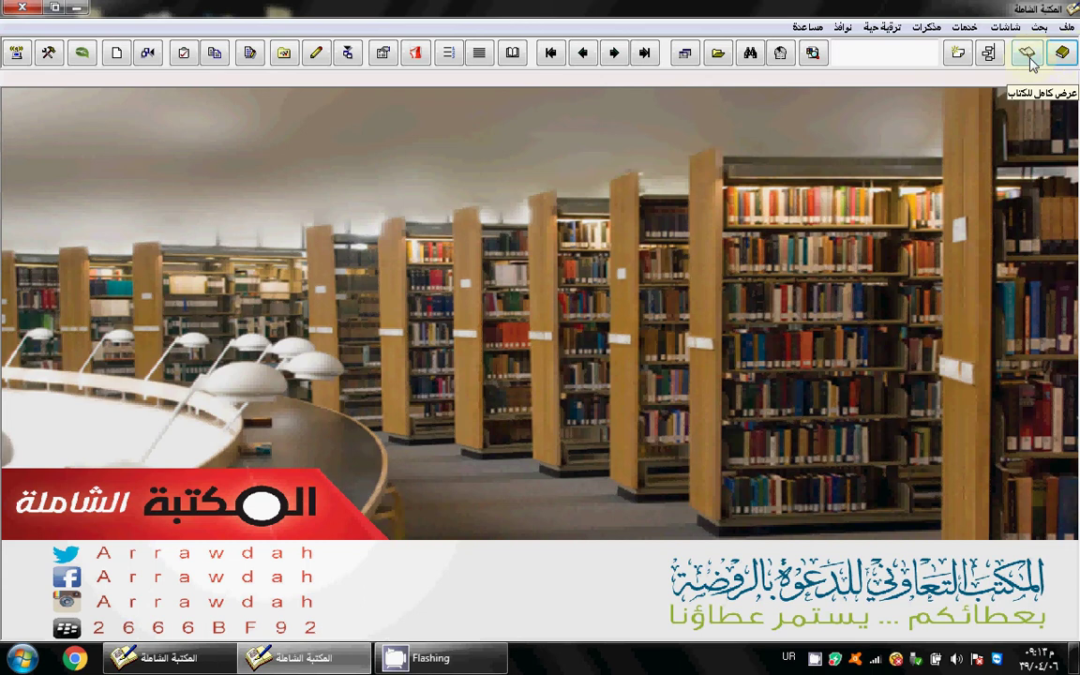
click(750, 58)
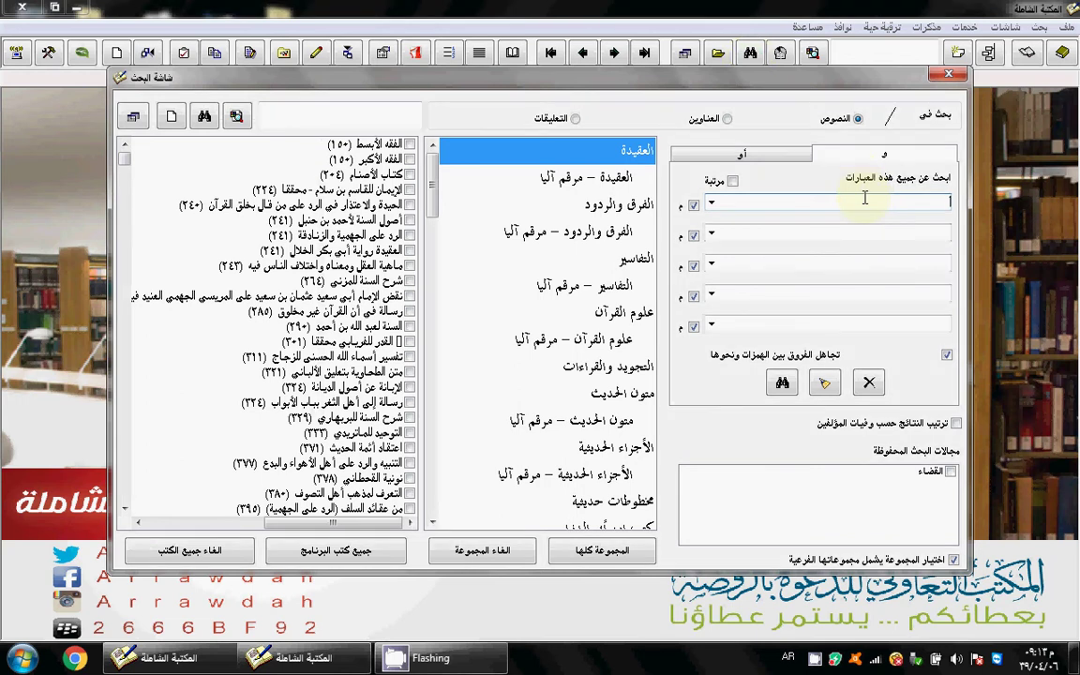
key(alt+shift)
key(alt+shift)
text(ا)
key(Delete)
text(لصوف)
Include all books of the فقه حنفي group in the search scope and run the search
scroll(475, 494, down, 1)
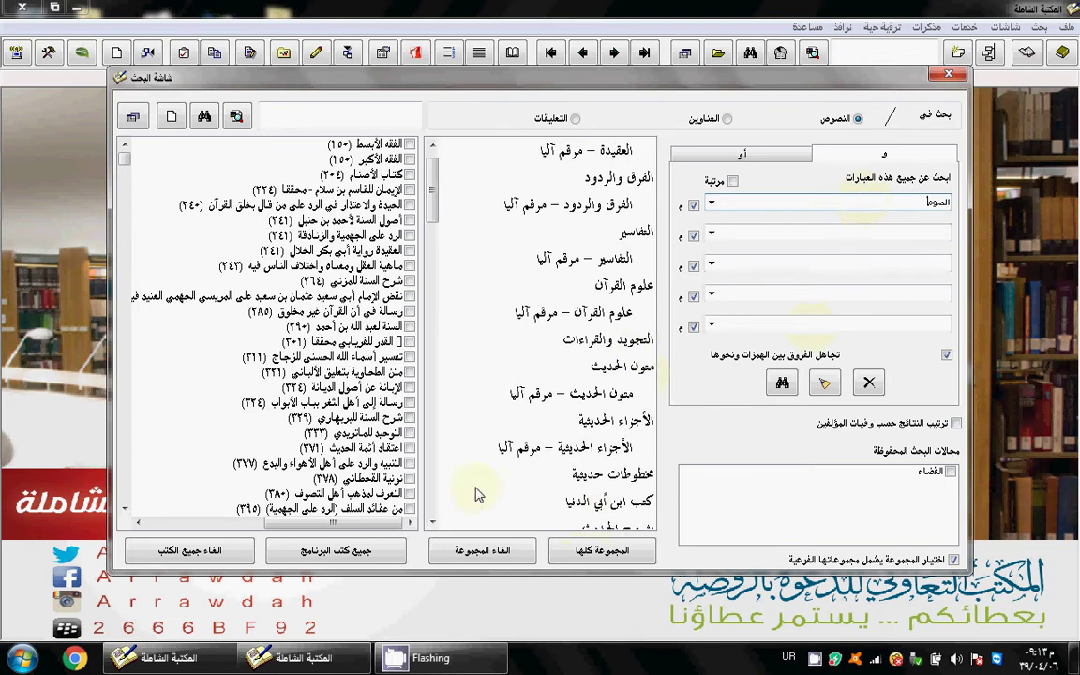
click(432, 522)
click(432, 524)
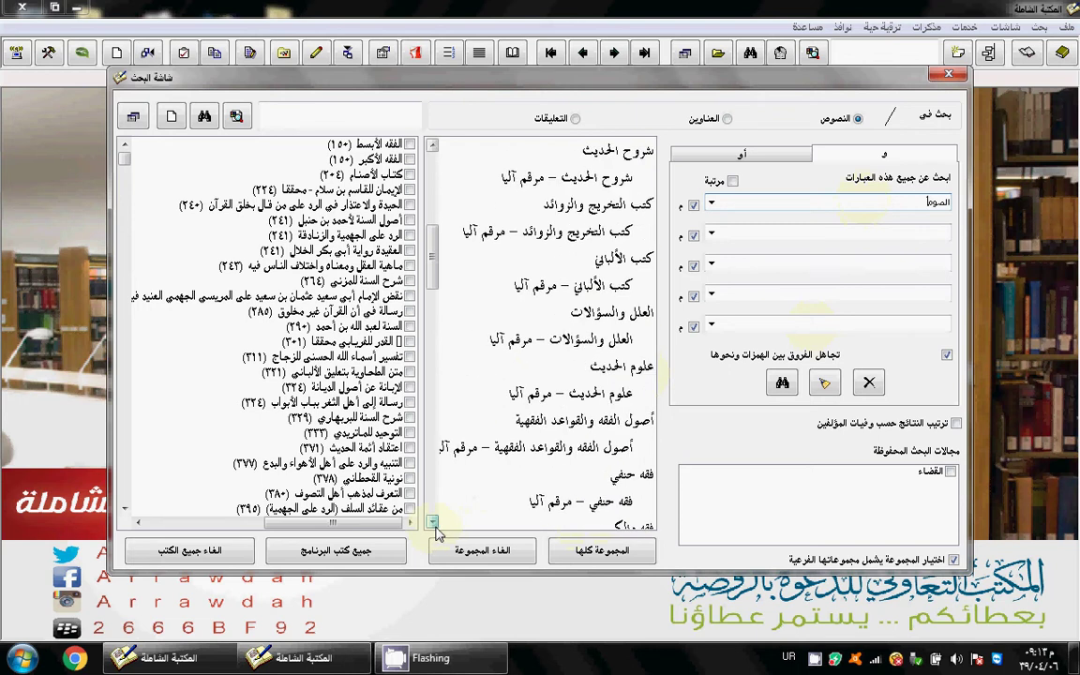
click(562, 313)
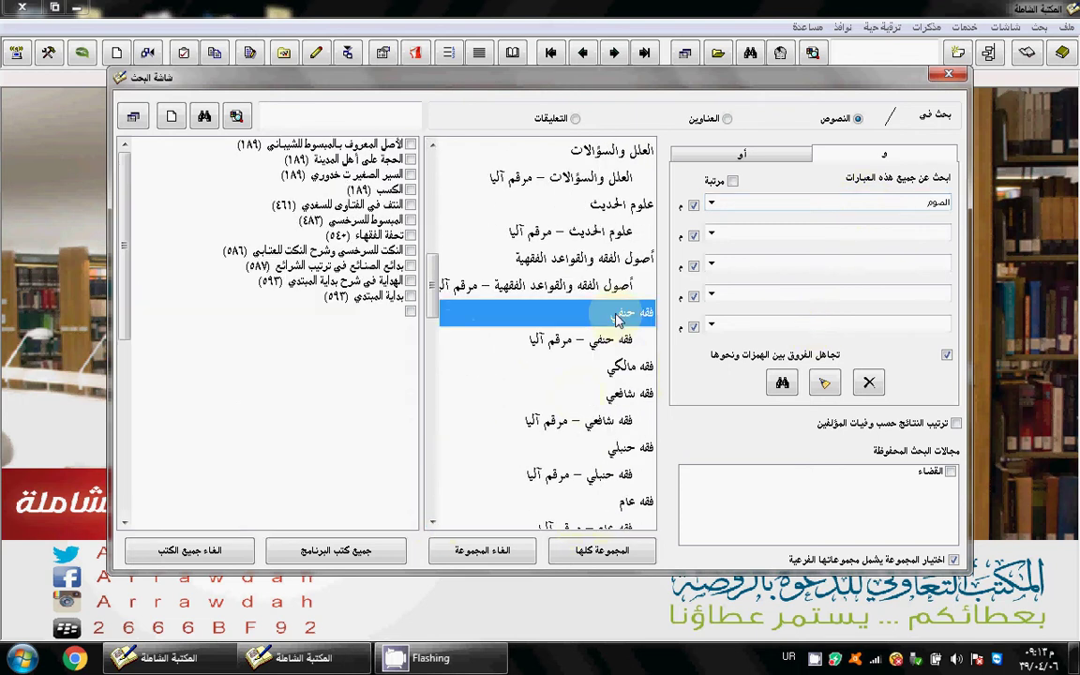
click(601, 550)
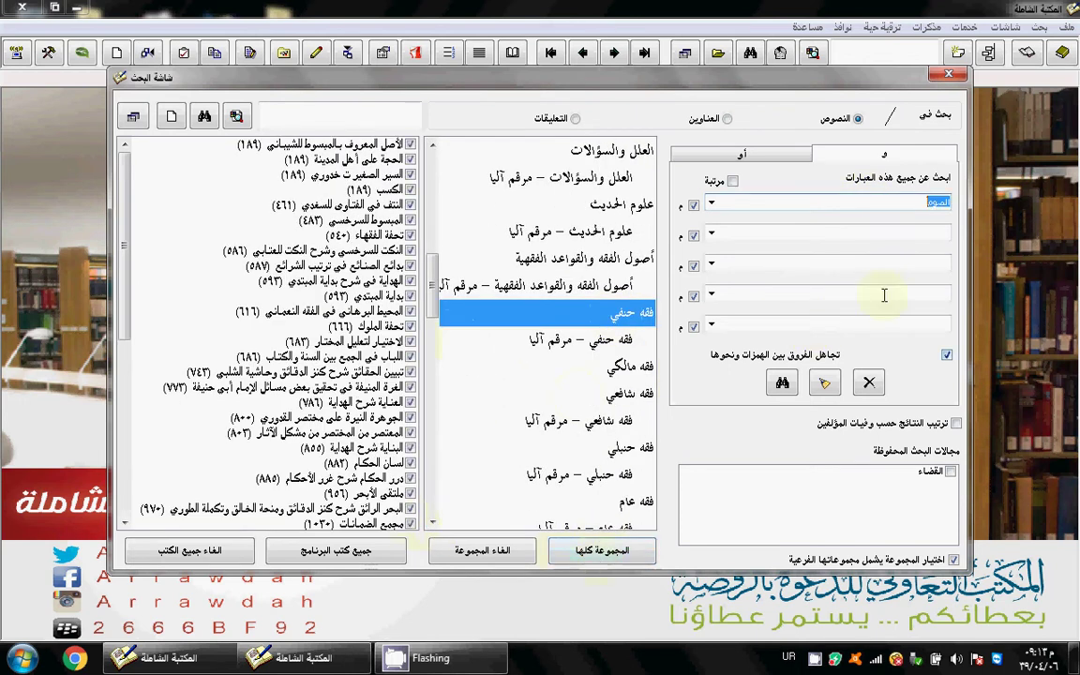
click(782, 383)
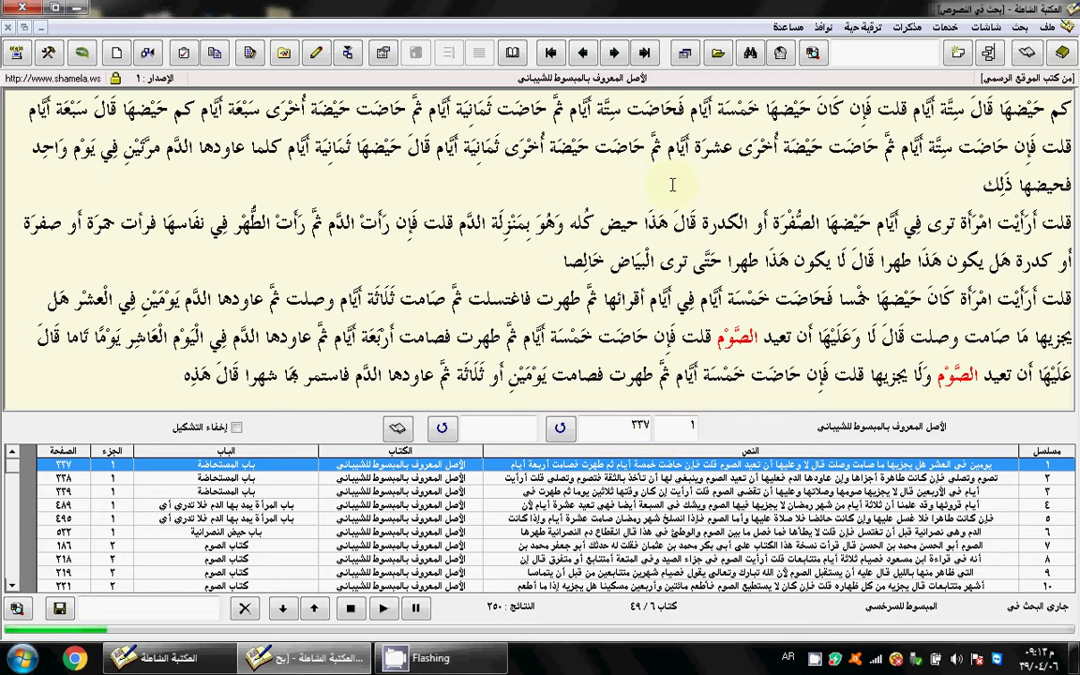
Open the first search result's book in full view, then view its information card and close it
click(1031, 56)
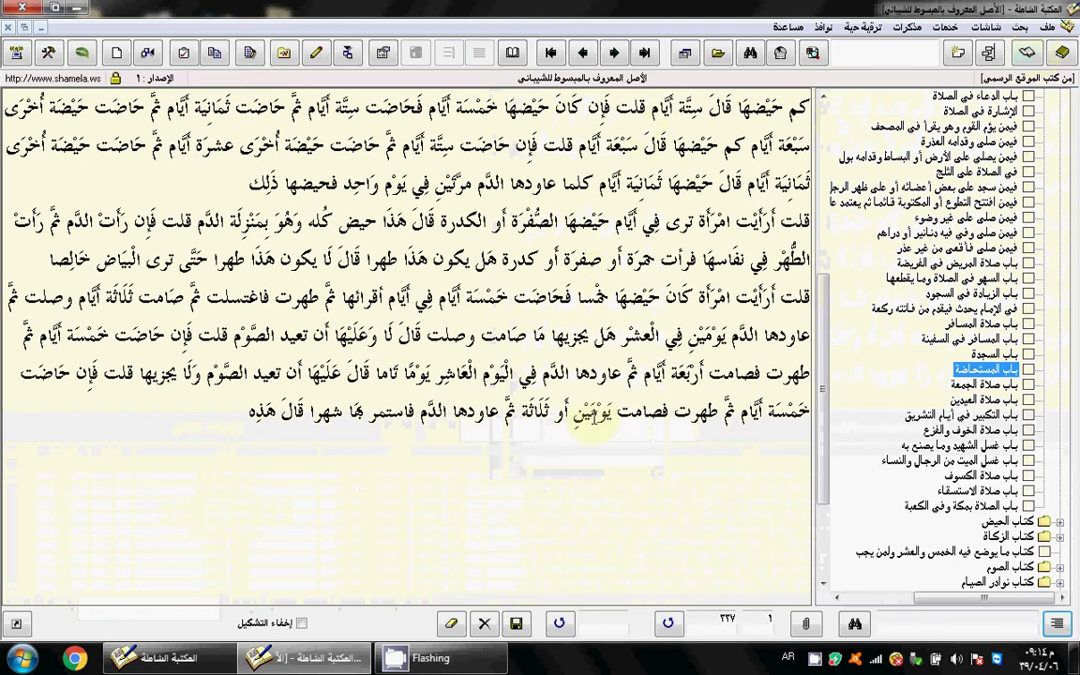
click(120, 54)
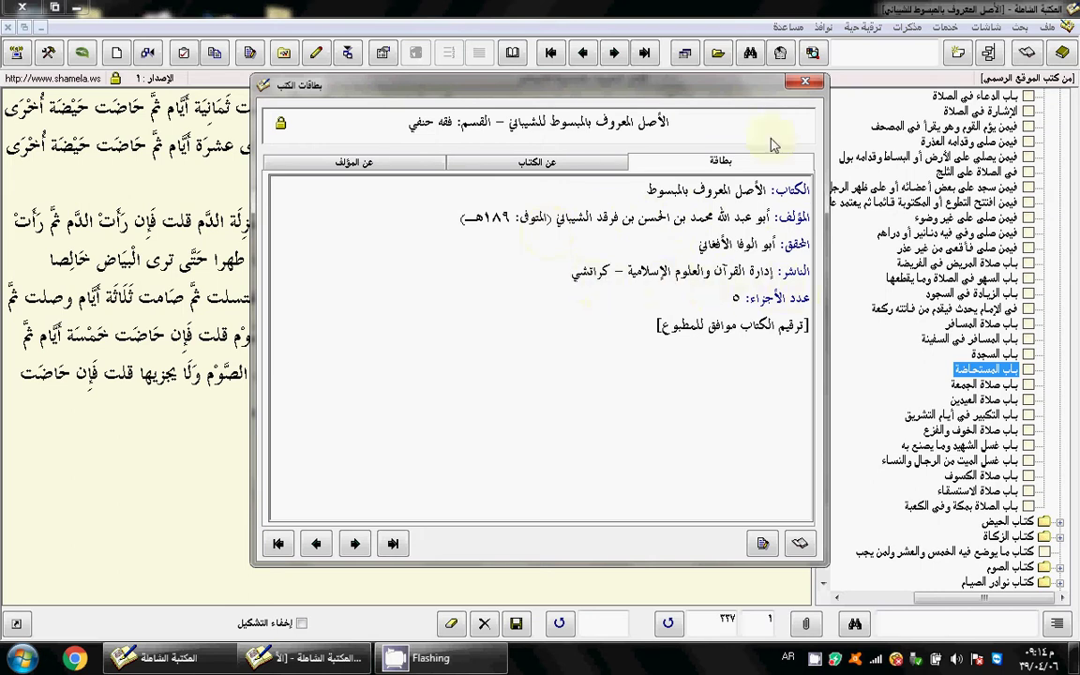
click(804, 82)
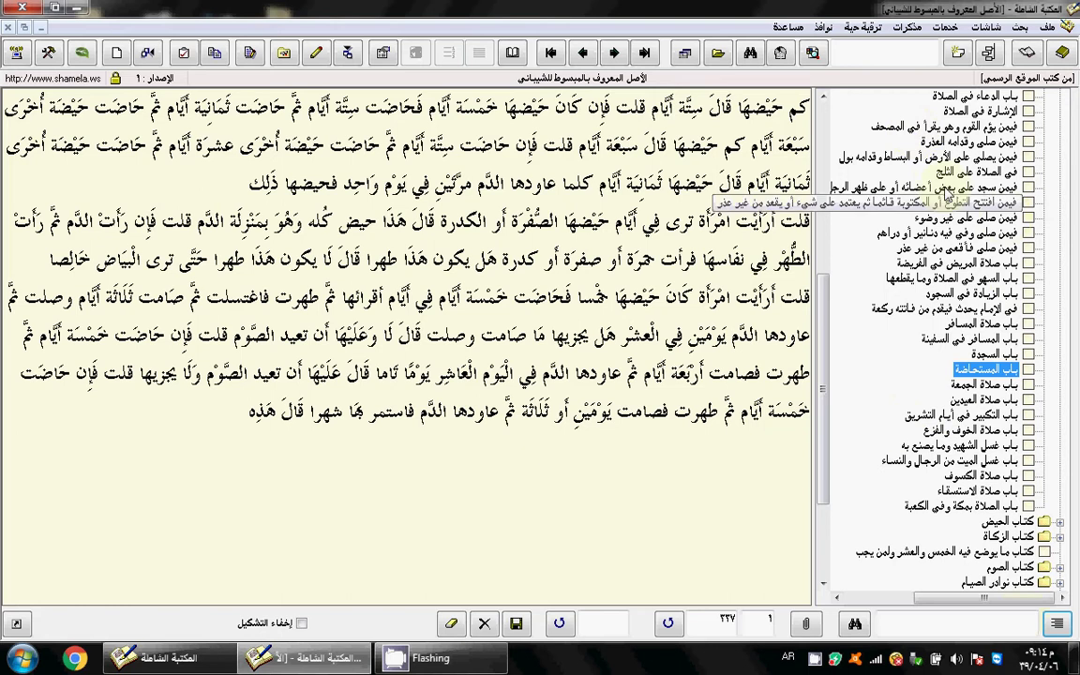
Hide the open book's chapter tree and show it again
click(987, 53)
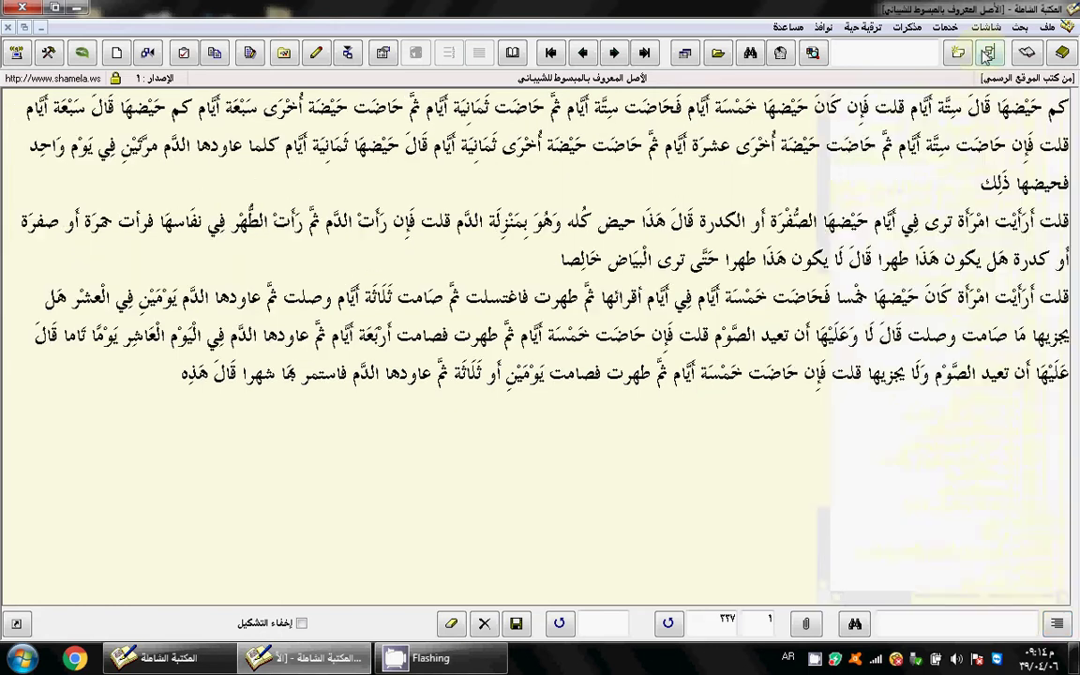
click(987, 53)
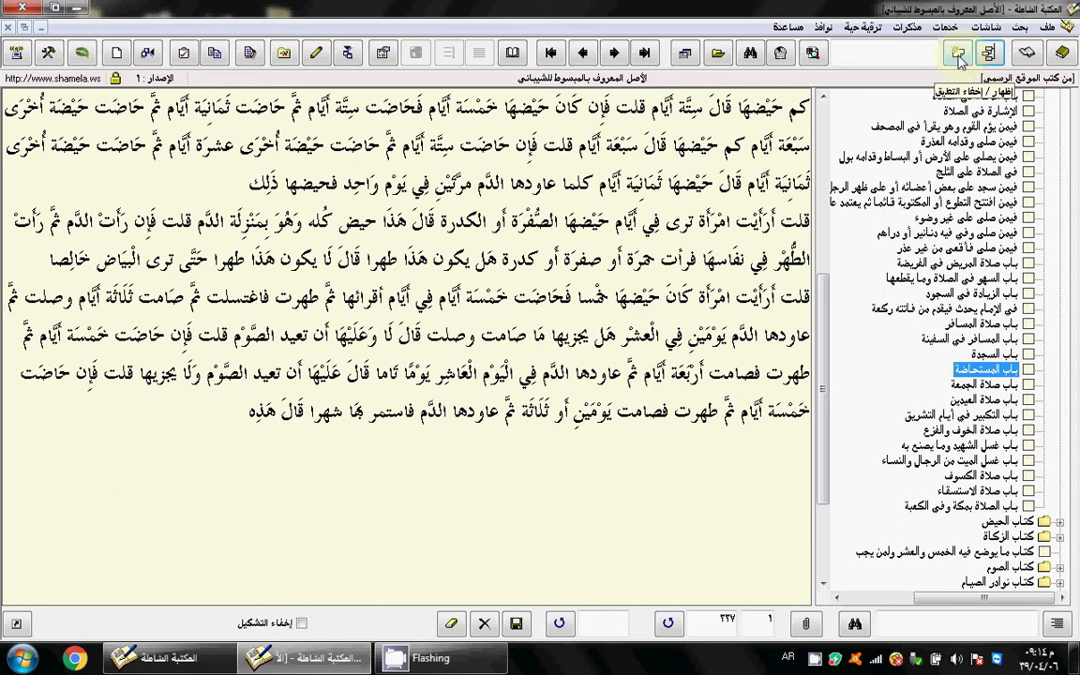
Highlight every occurrence of the word قال on the current page of the book
click(908, 59)
key(alt+shift)
key(alt+shift)
text(قال)
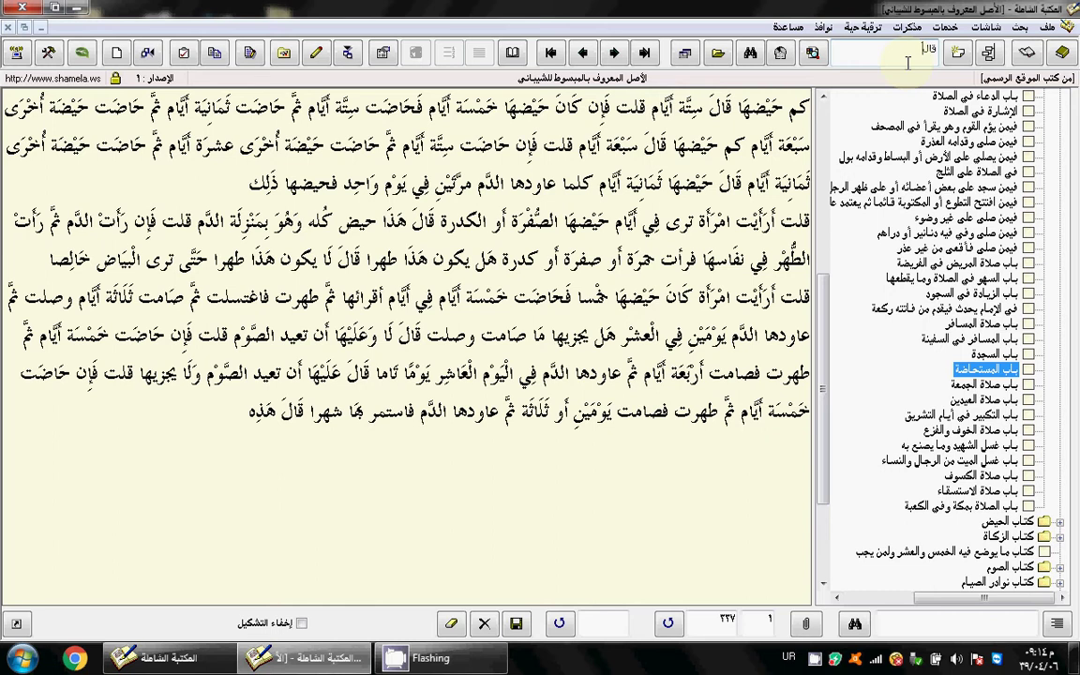
click(813, 53)
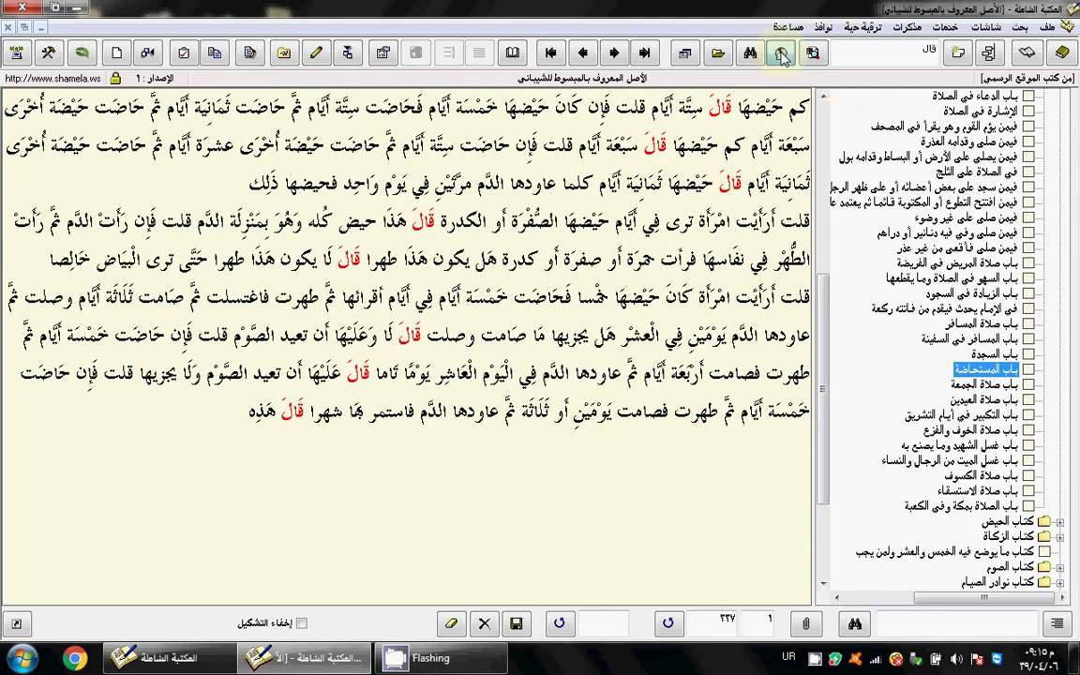
Search the Holy Quran (بحث في القرآن الكريم) for the word قال
click(782, 55)
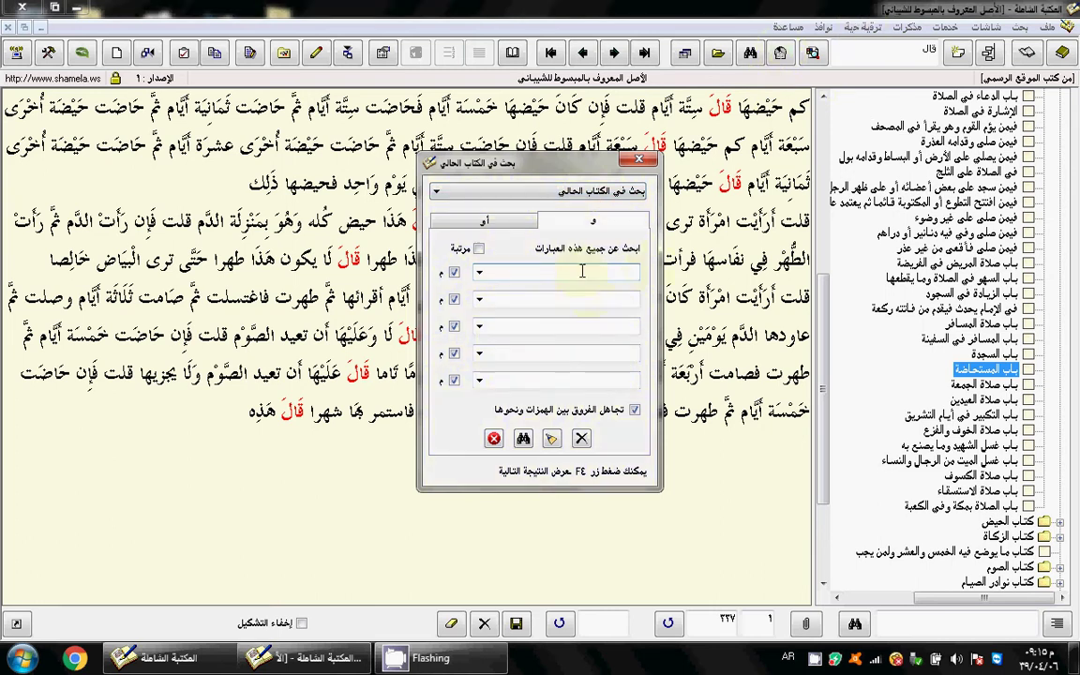
key(alt+shift)
key(alt+shift)
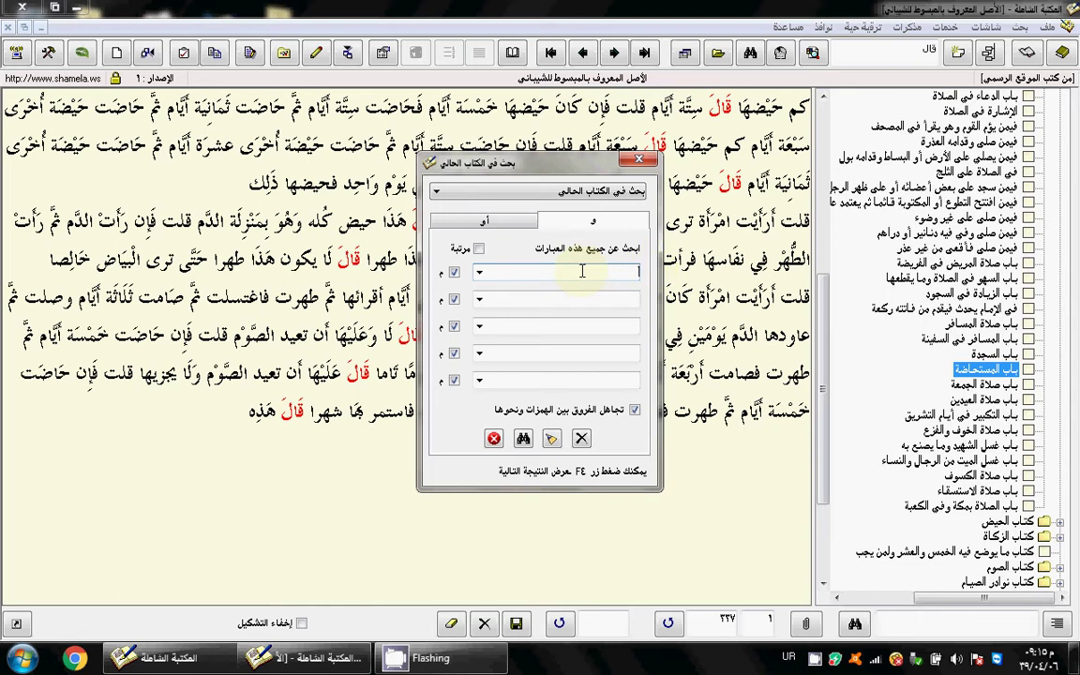
text(قال)
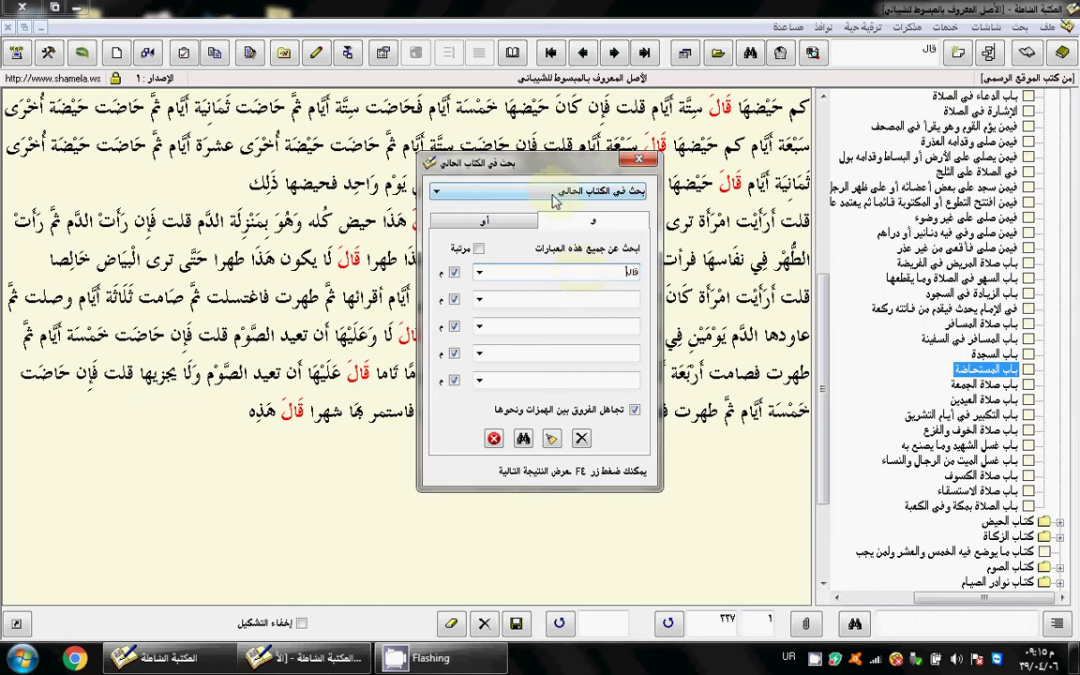
click(441, 191)
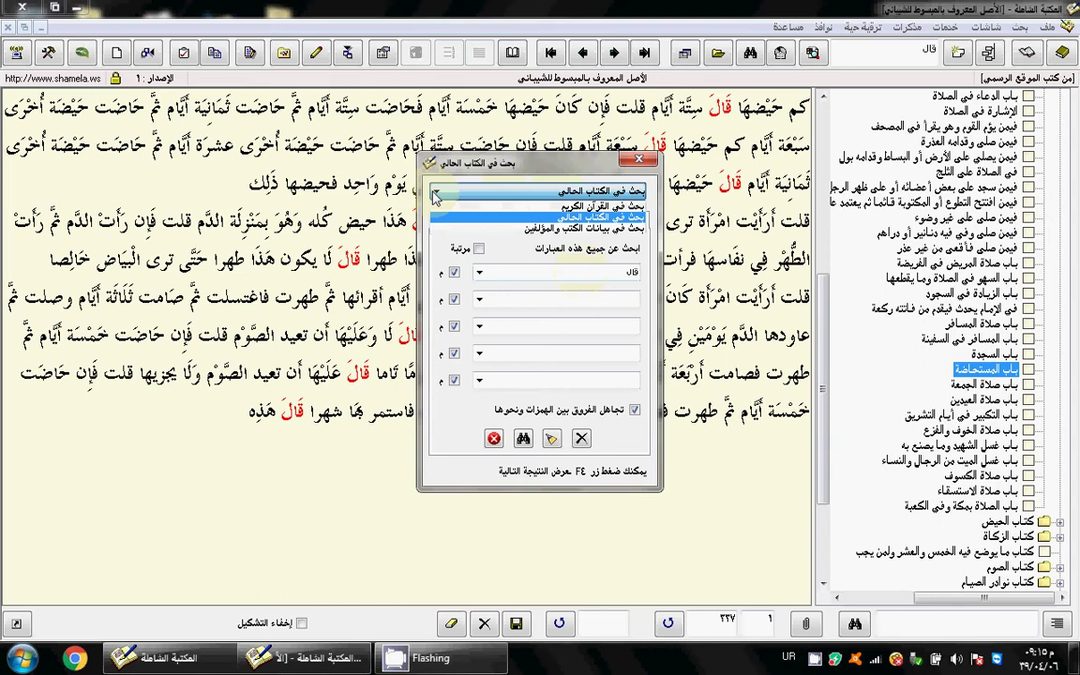
click(521, 209)
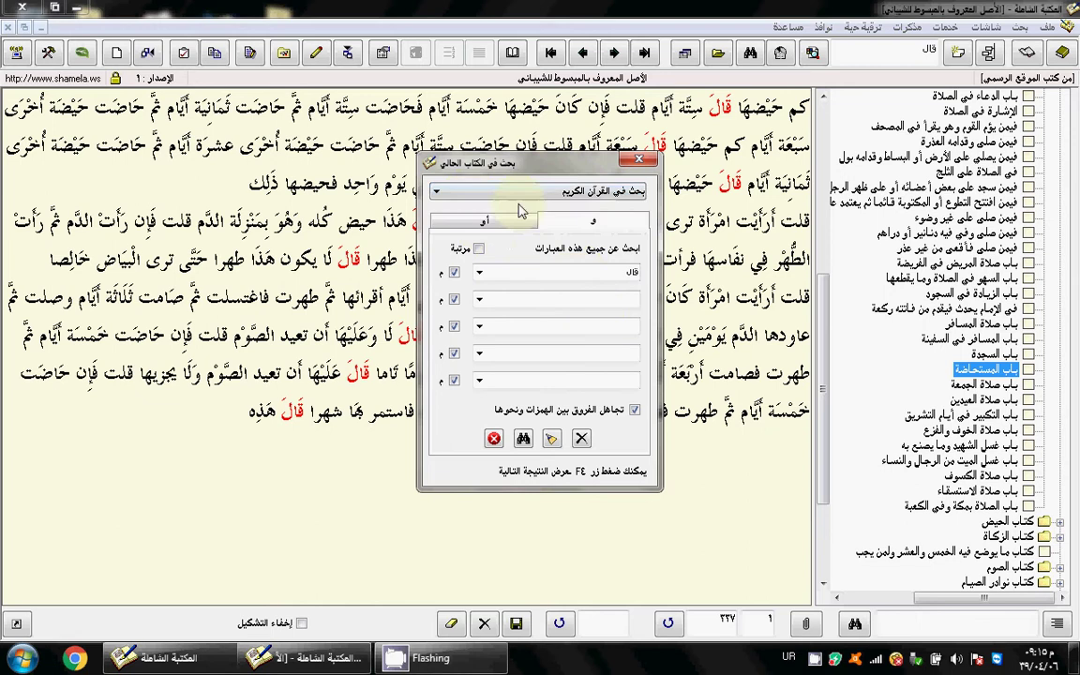
click(523, 441)
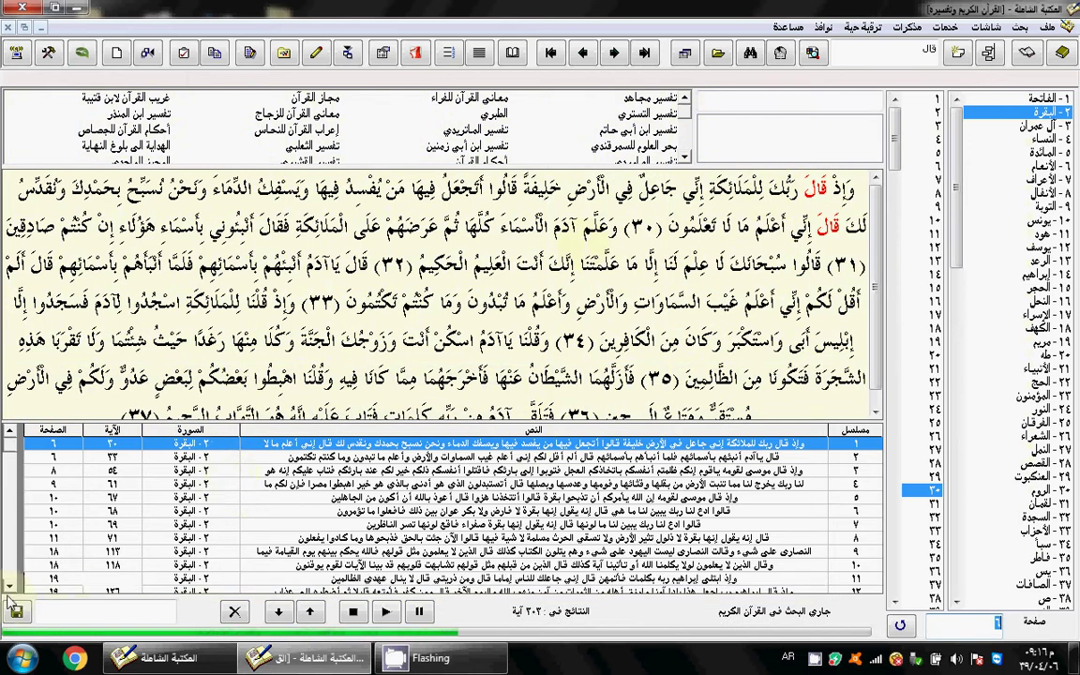
Browse the list of Quran matches and open the one for verse 40 of آل عمران
scroll(249, 494, down, 6)
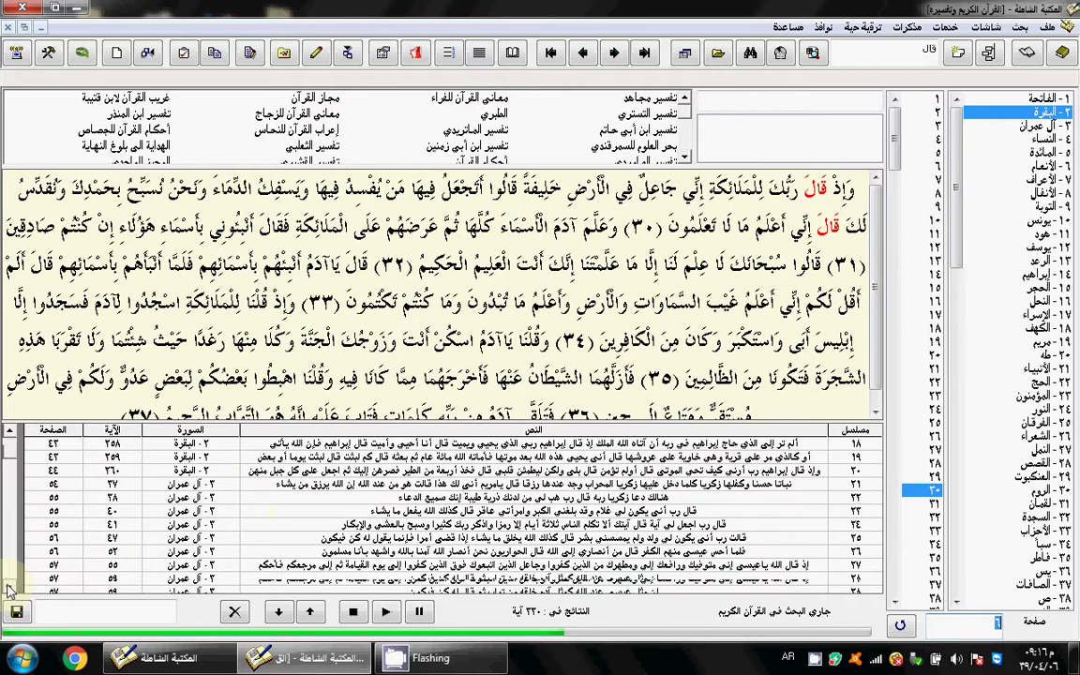
click(247, 486)
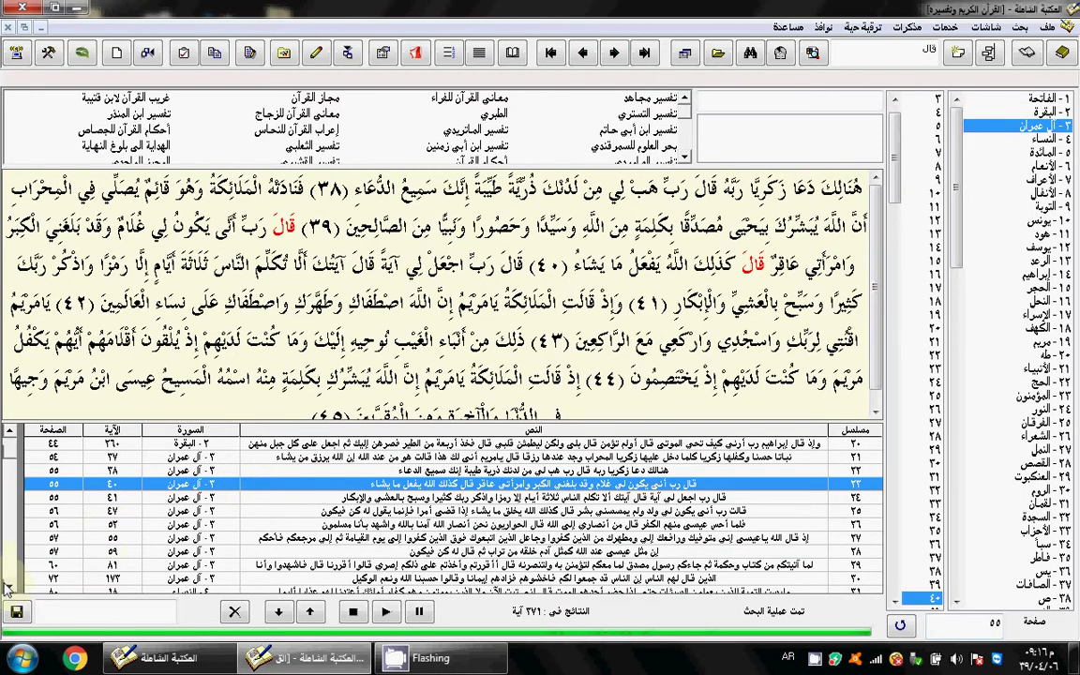
scroll(8, 589, down, 2)
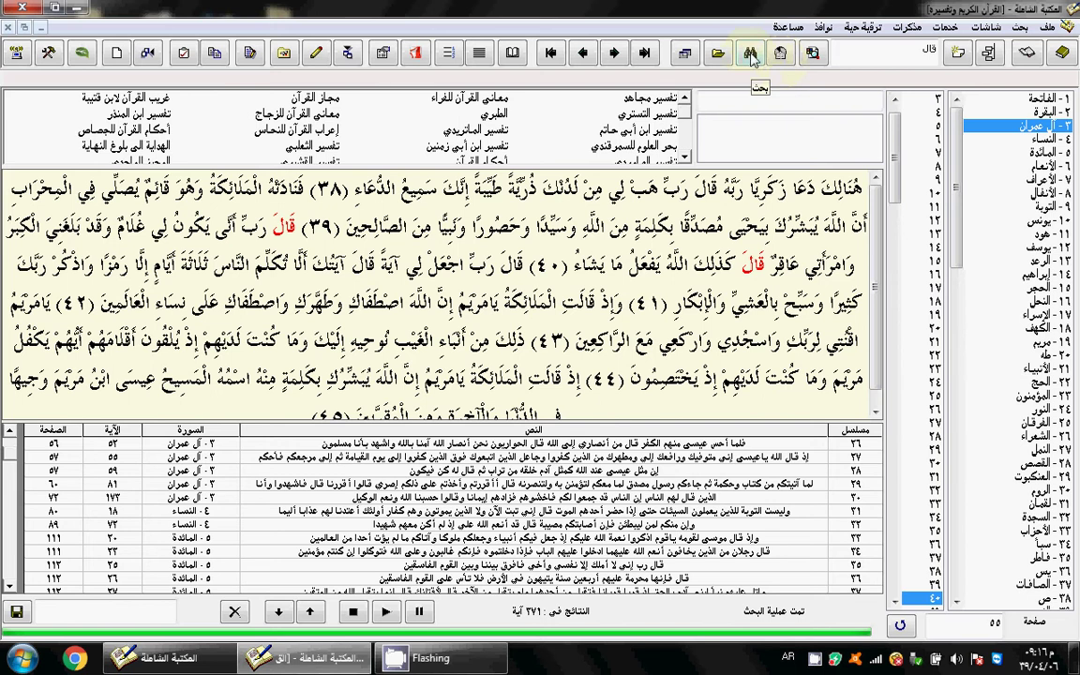
click(750, 55)
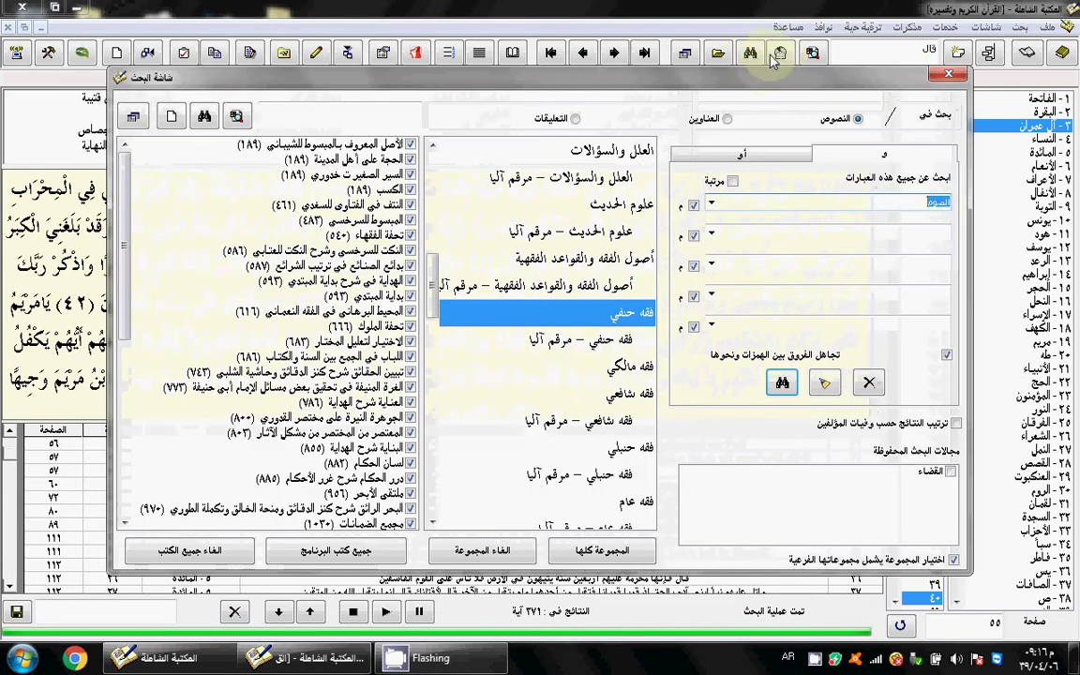
click(947, 76)
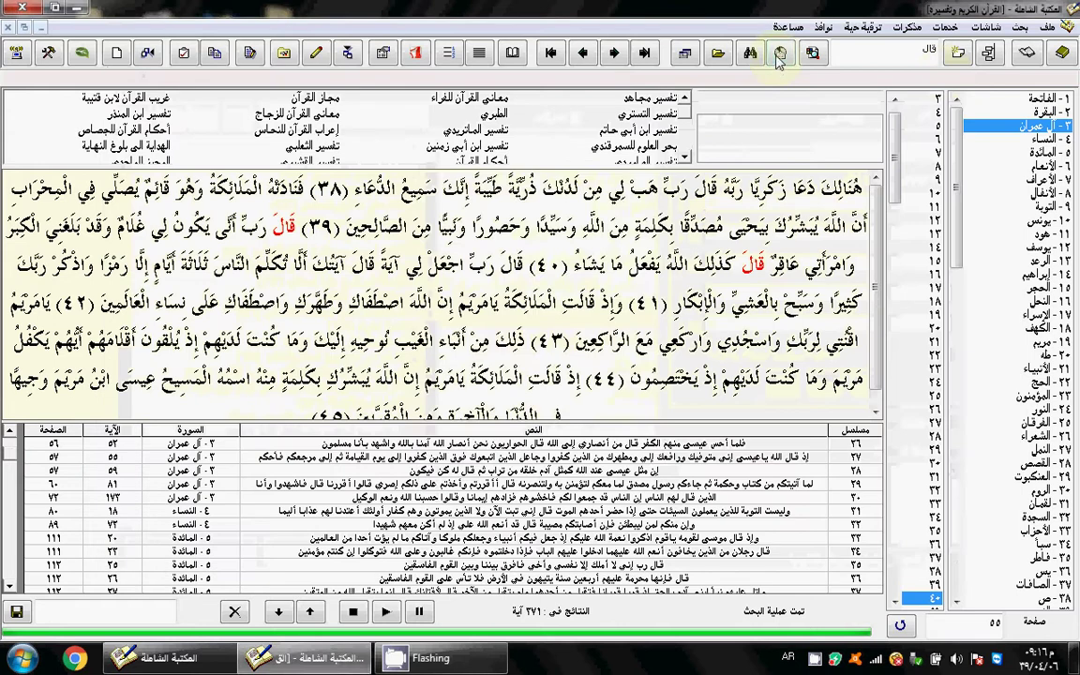
click(694, 53)
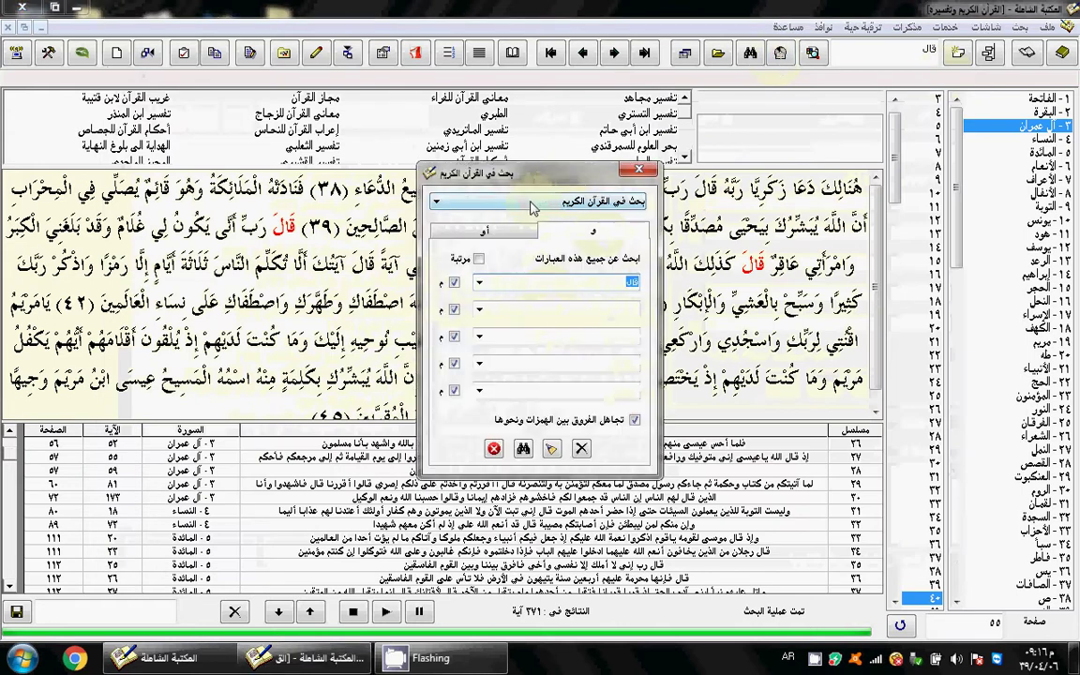
click(635, 174)
Close the Quran view and search the current book (بحث في الكتاب الحالي) for قال
click(10, 29)
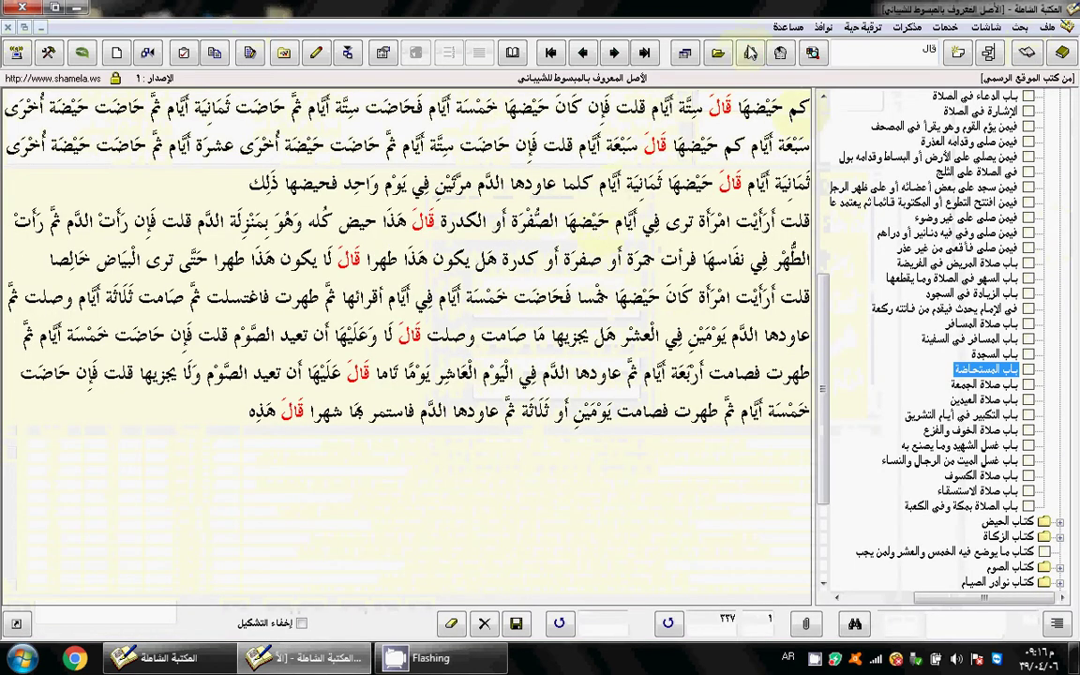
click(750, 52)
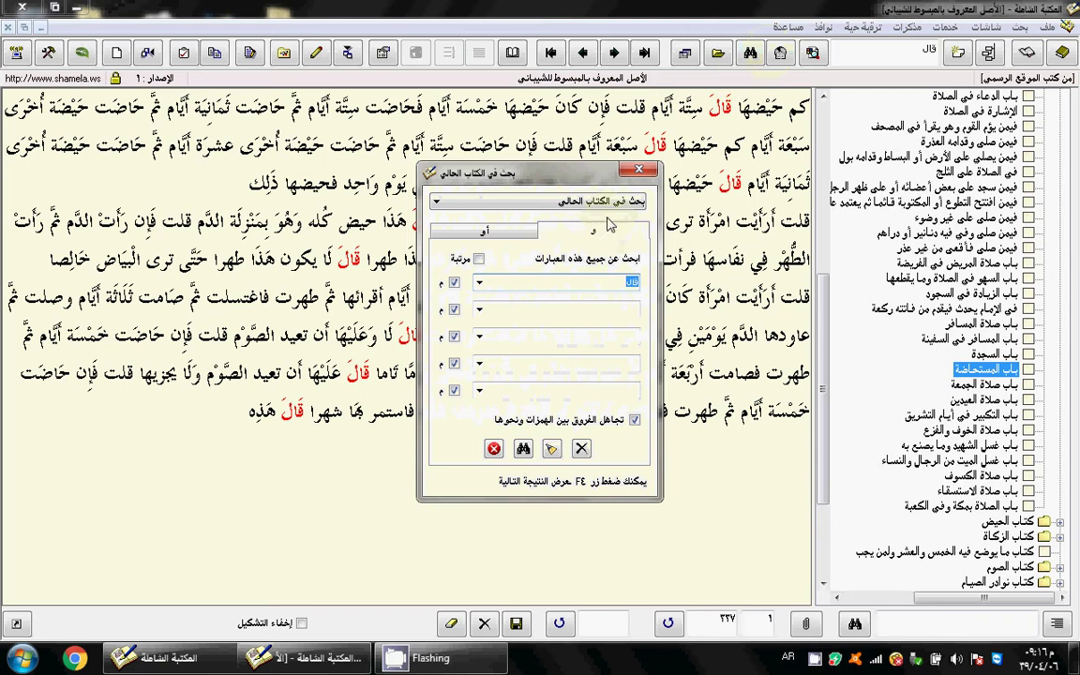
click(523, 449)
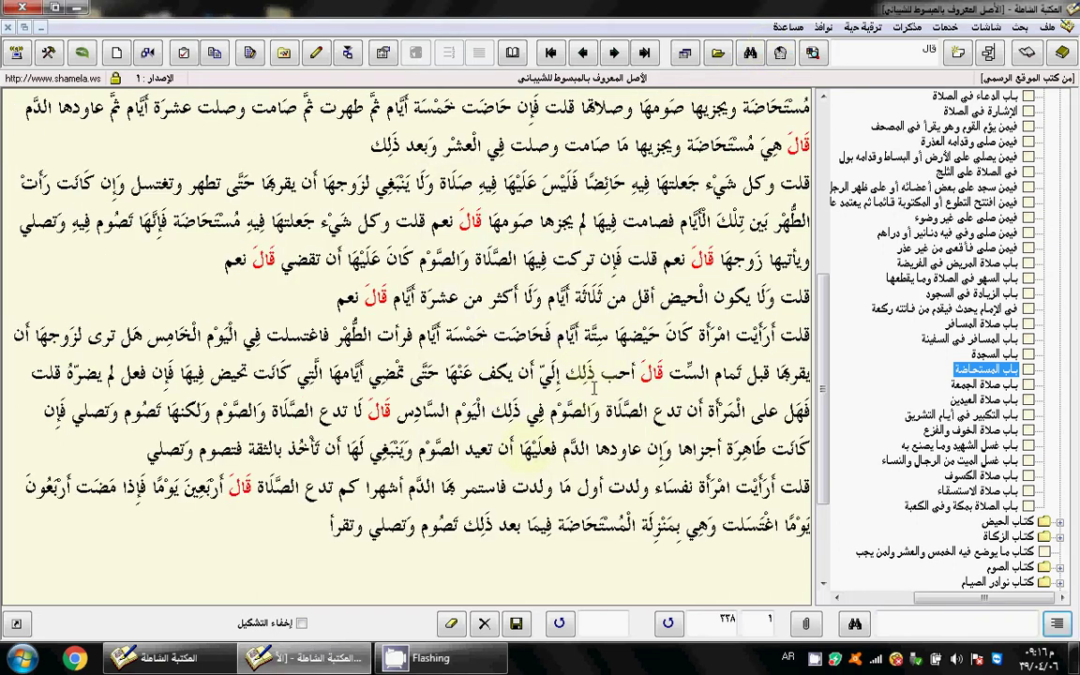
Page forward to page 340 and back to 339, then find the next قال in the current book
click(583, 54)
click(584, 54)
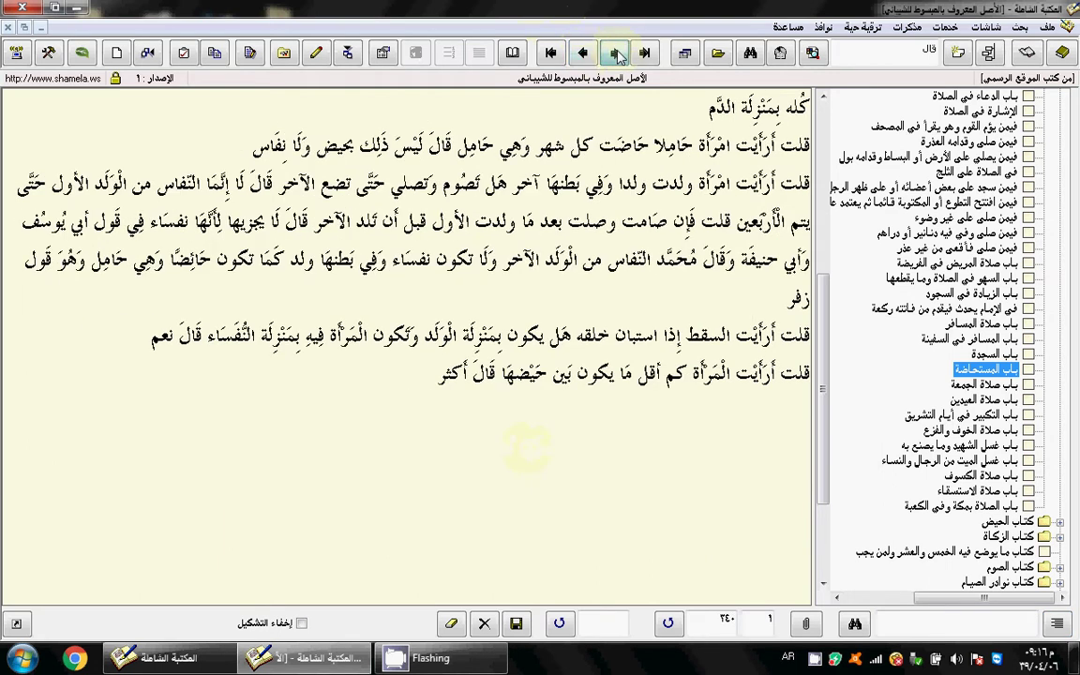
click(616, 54)
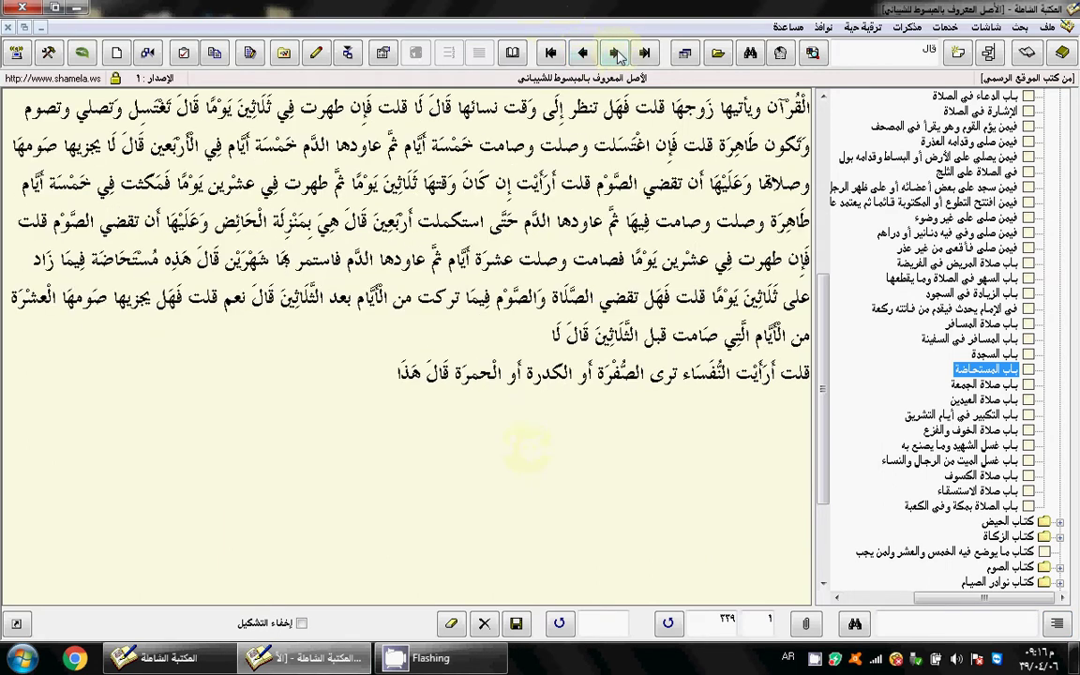
click(753, 53)
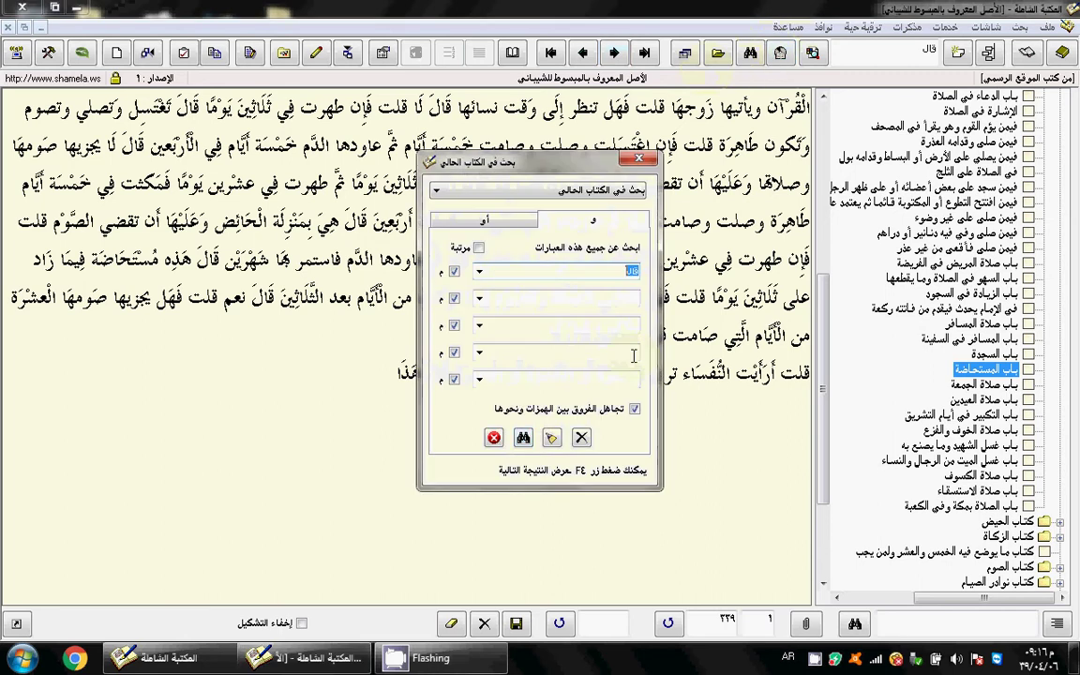
click(524, 438)
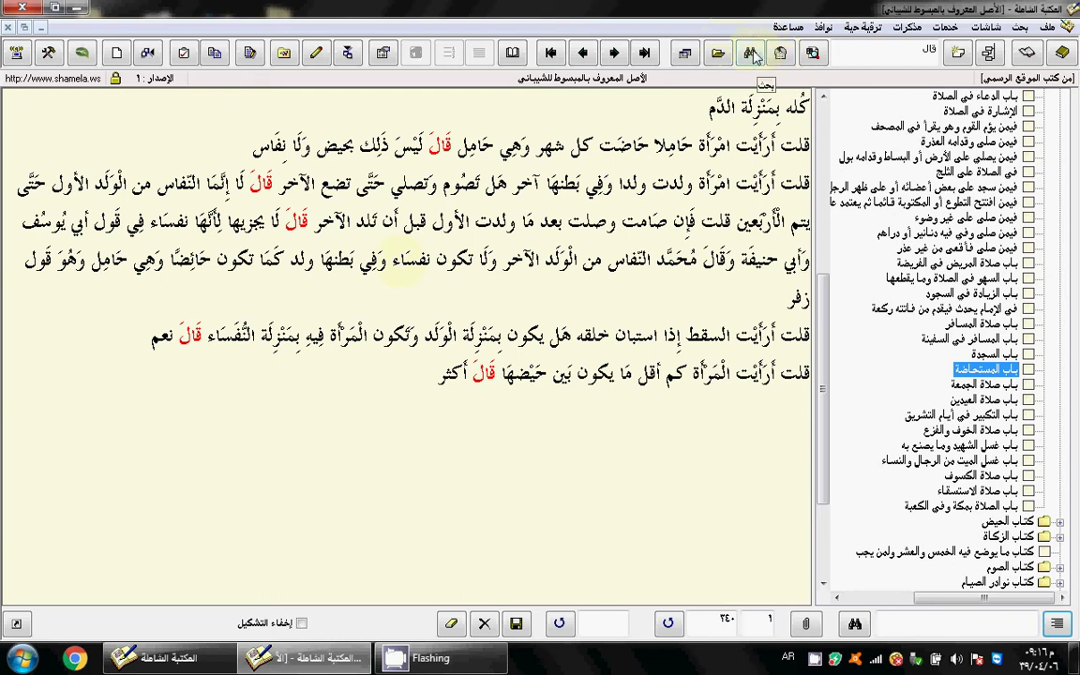
Open the library search screen and switch its scope through العناوين and التعليقات, returning it to النصوص
click(751, 54)
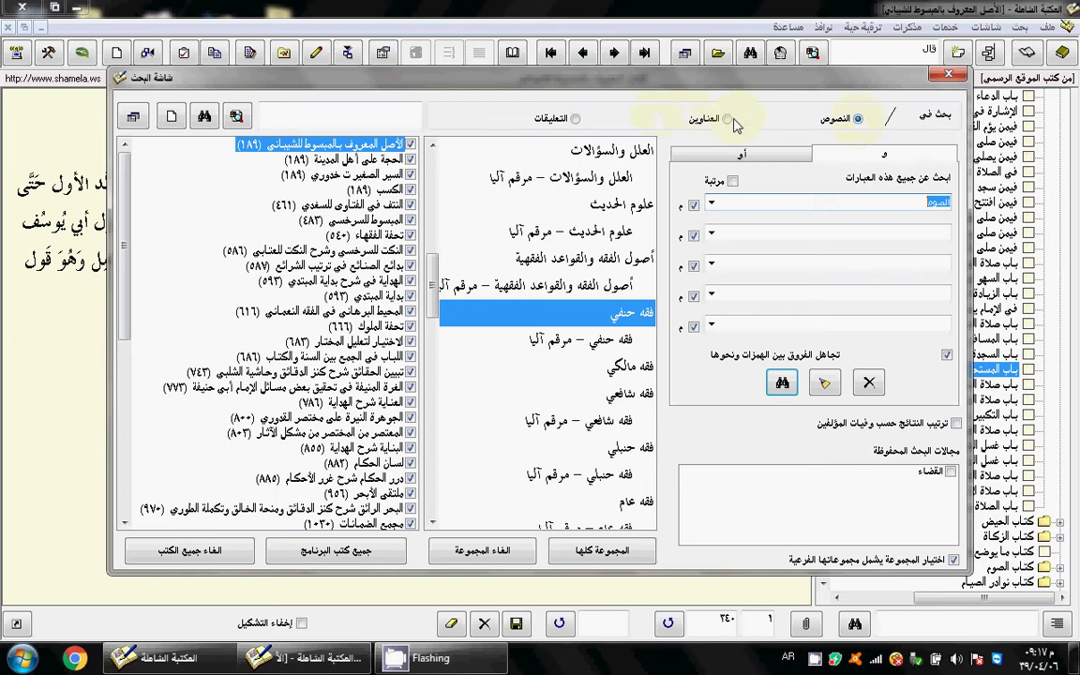
click(728, 120)
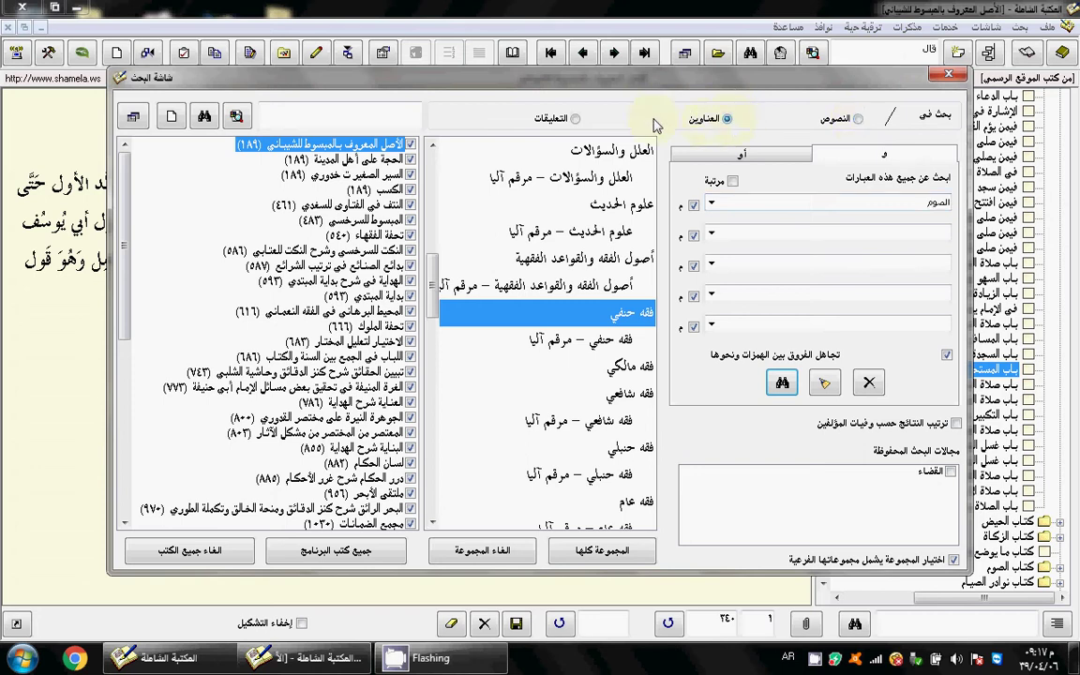
click(576, 119)
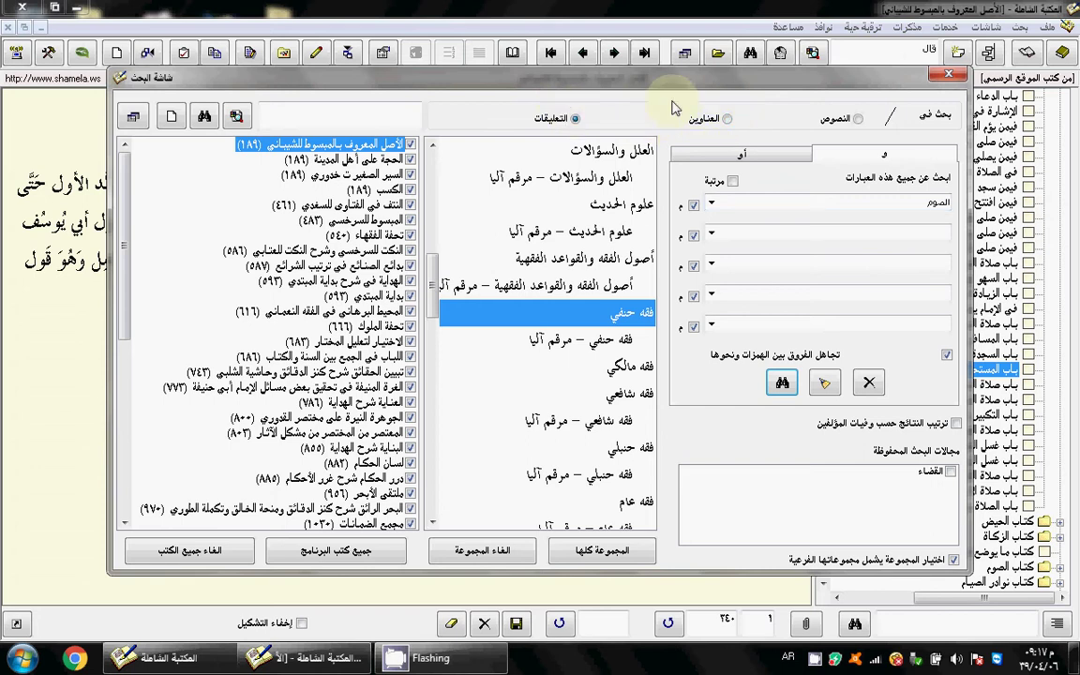
click(856, 122)
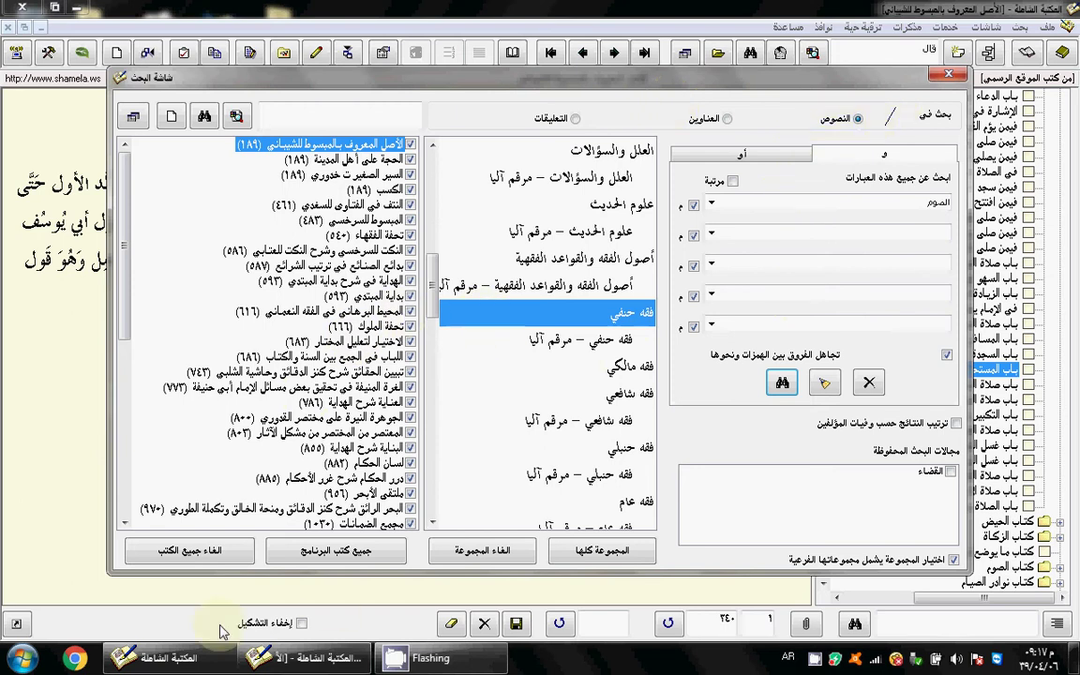
Deselect all books, select the whole فقه حنفي group, and search its texts for الصوم
click(208, 553)
scroll(483, 281, down, 1)
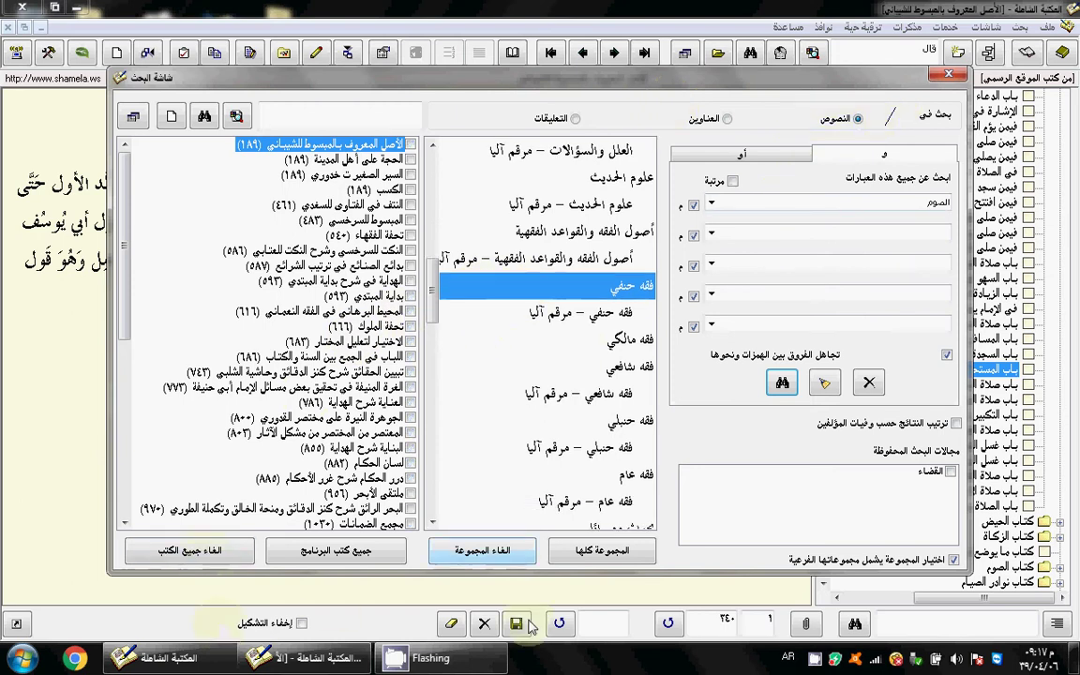
click(598, 555)
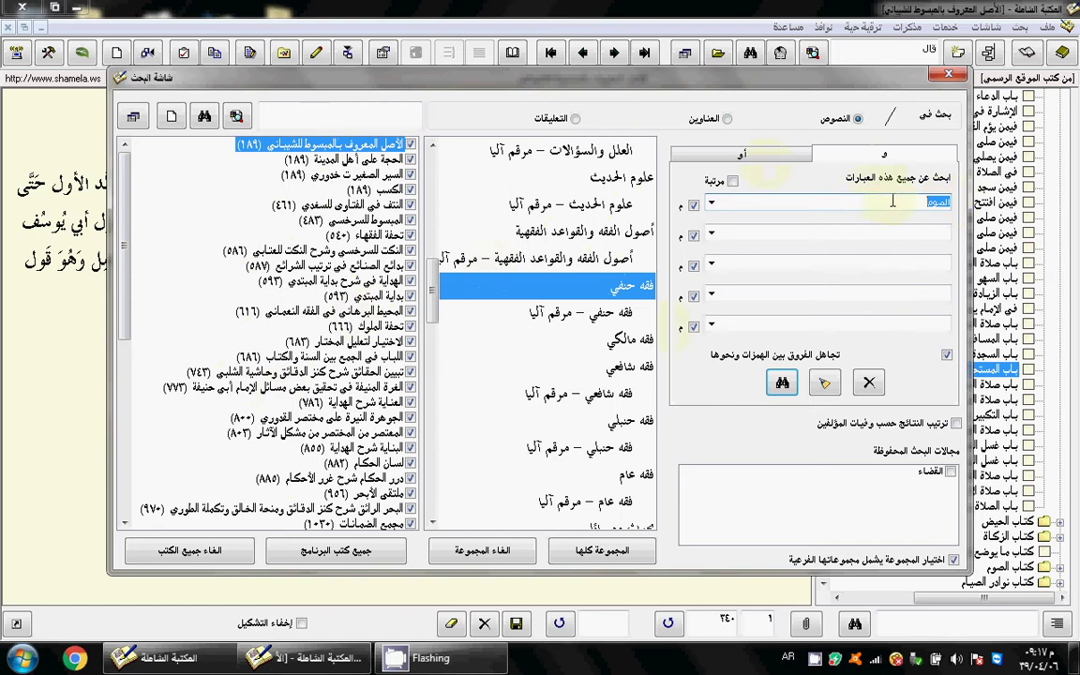
click(782, 385)
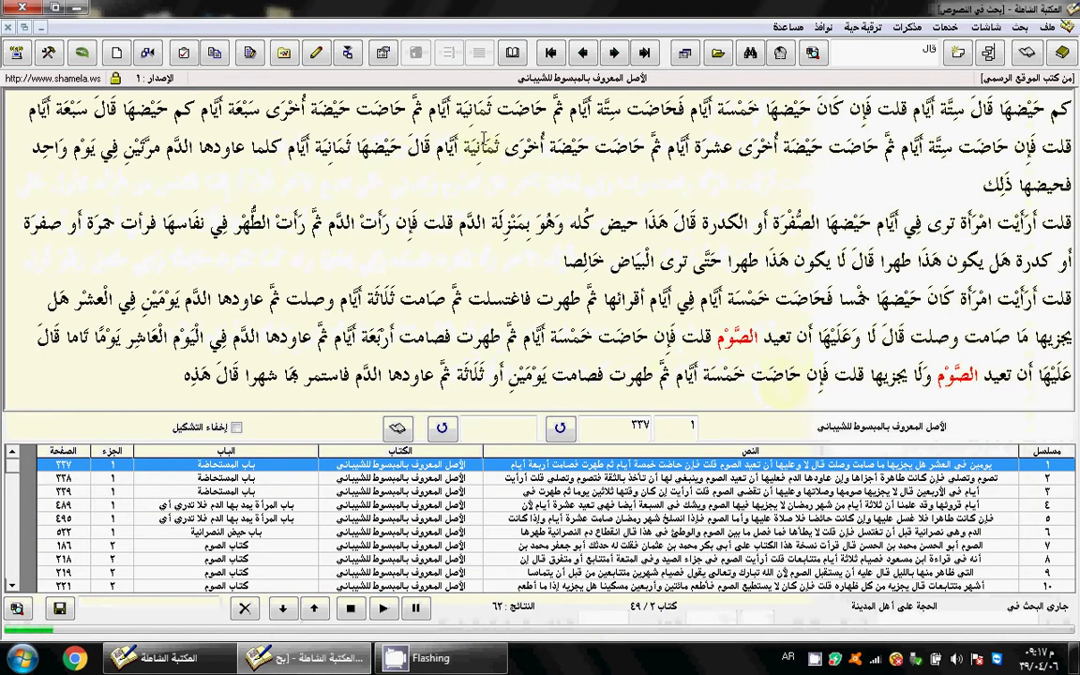
Browse the text matches for الصوم one by one down to the ninth result
key(Down)
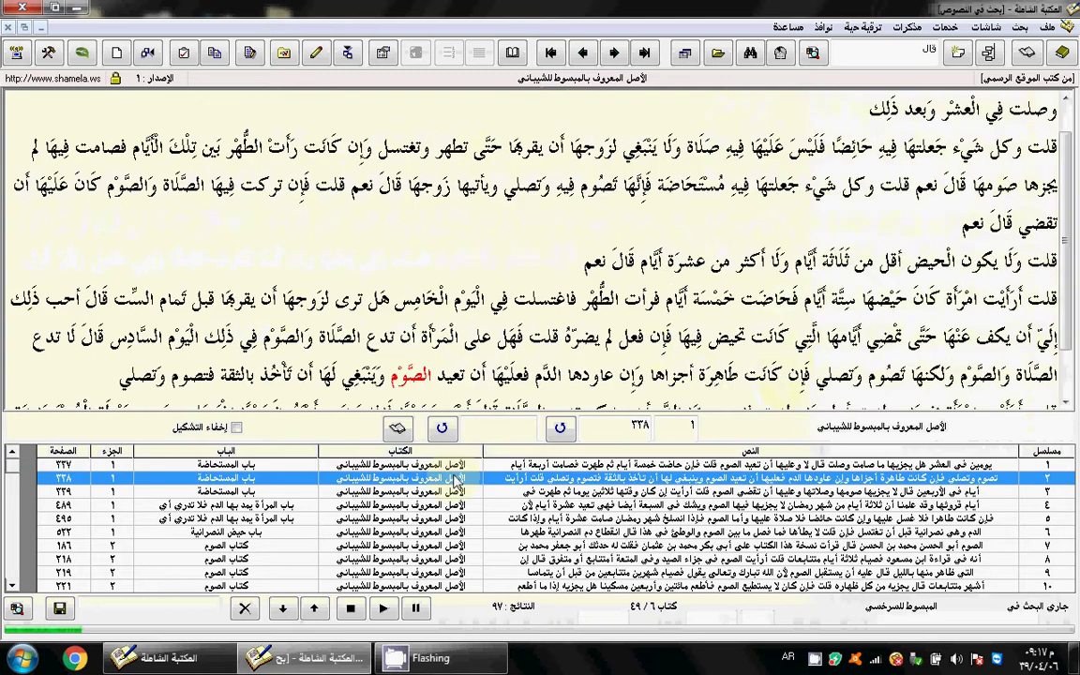
key(Down)
key(Down)
key(Down)
key(Down)
key(Down)
key(Down)
key(Down)
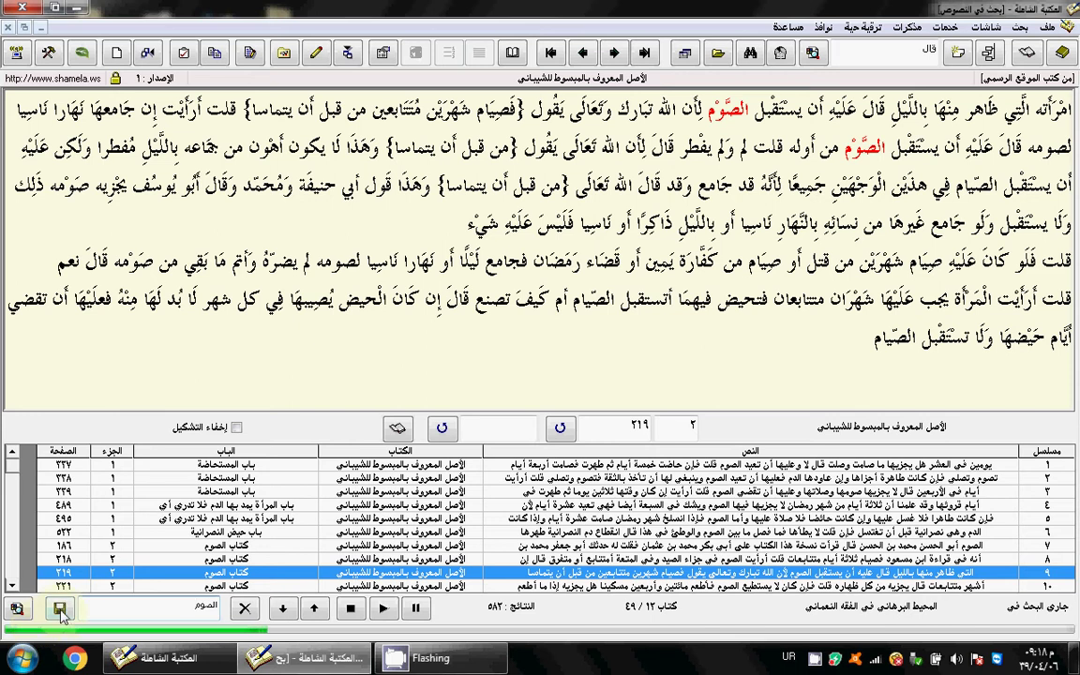
Close the current text-search results, and minimize the open book and the remaining text-search window
click(11, 29)
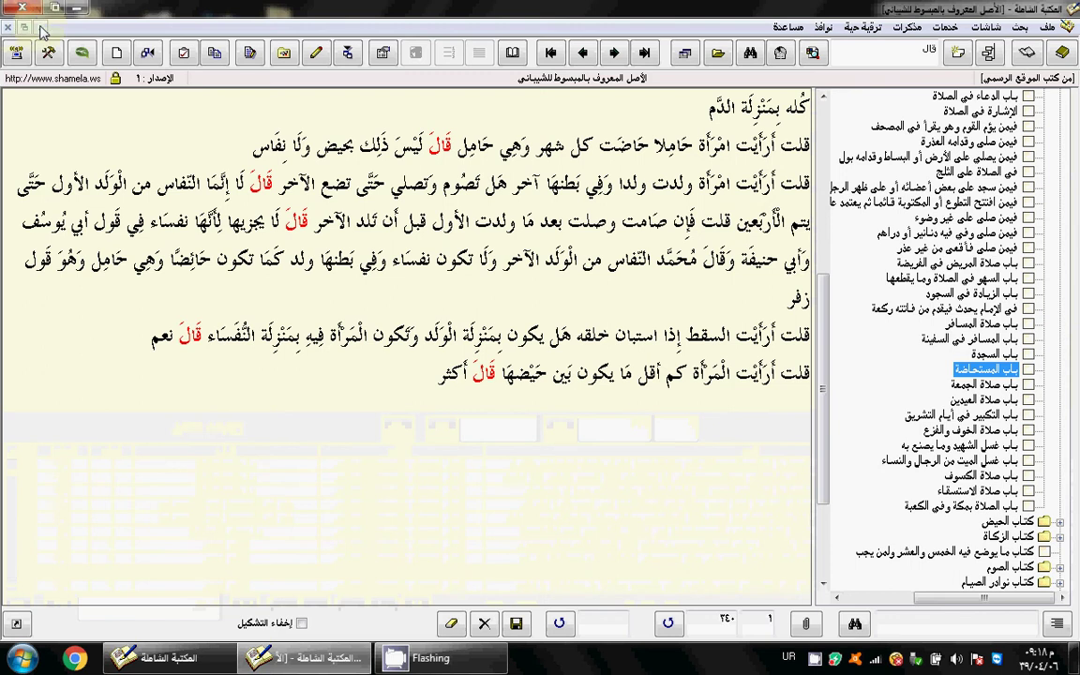
click(42, 31)
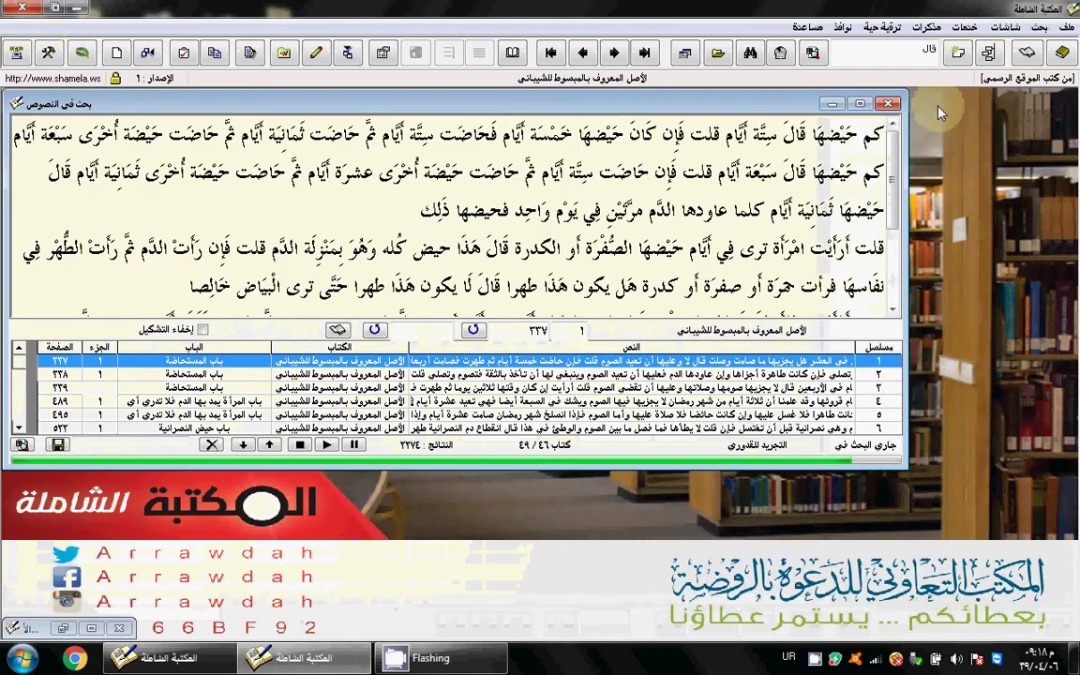
click(835, 103)
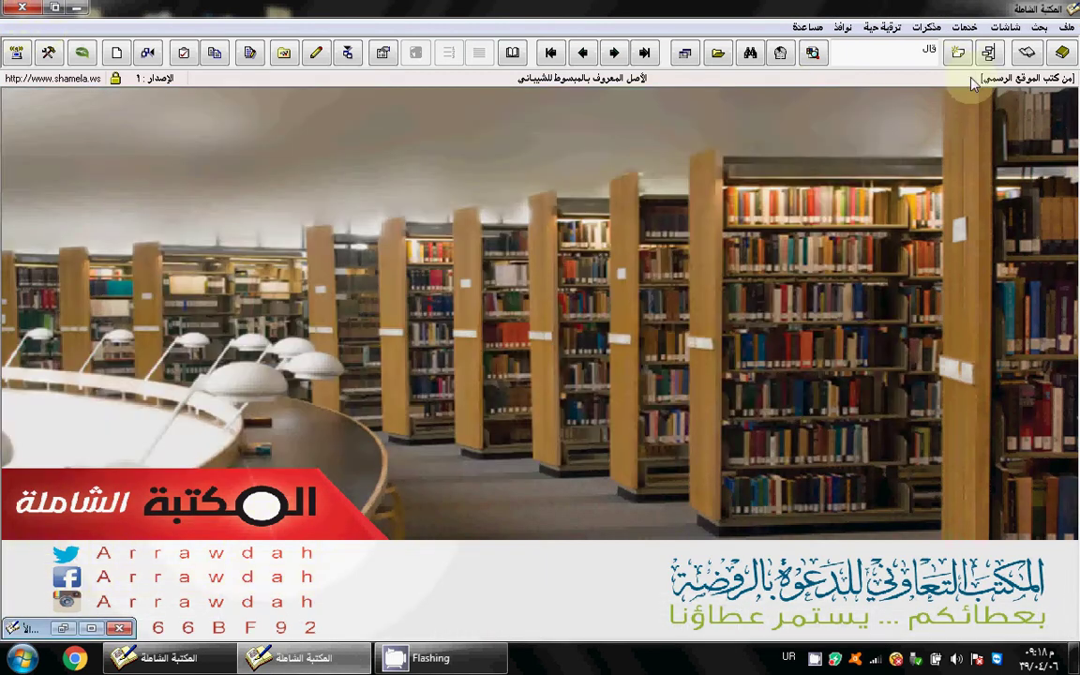
Open the last الصوم entry from the saved search results list, and close its results and the open book
click(1037, 27)
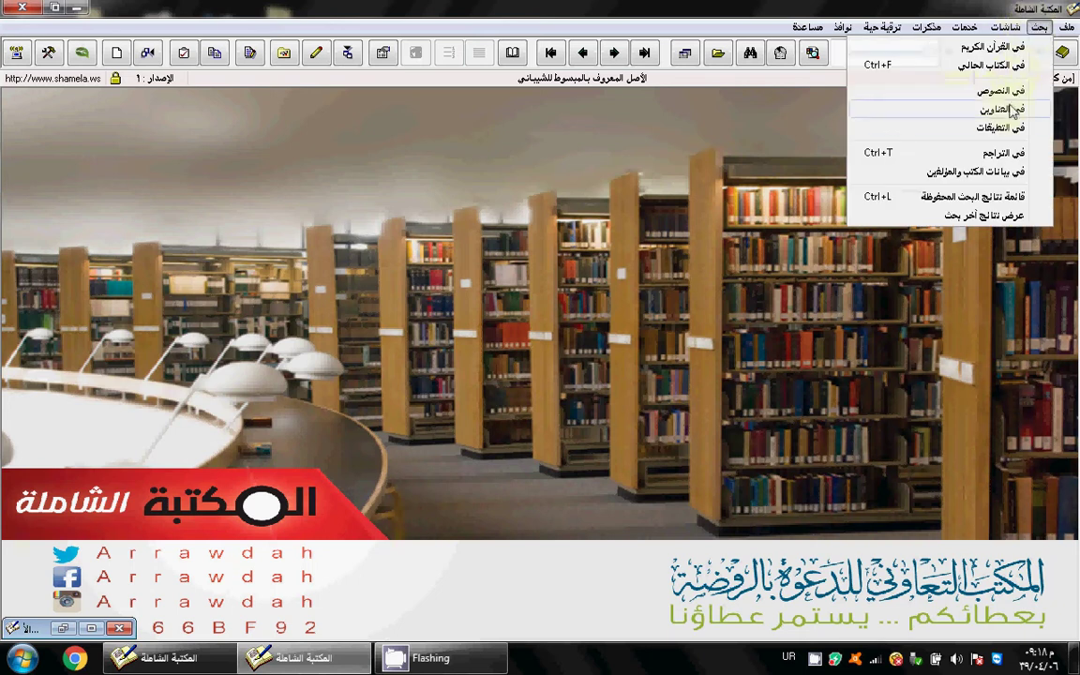
click(991, 199)
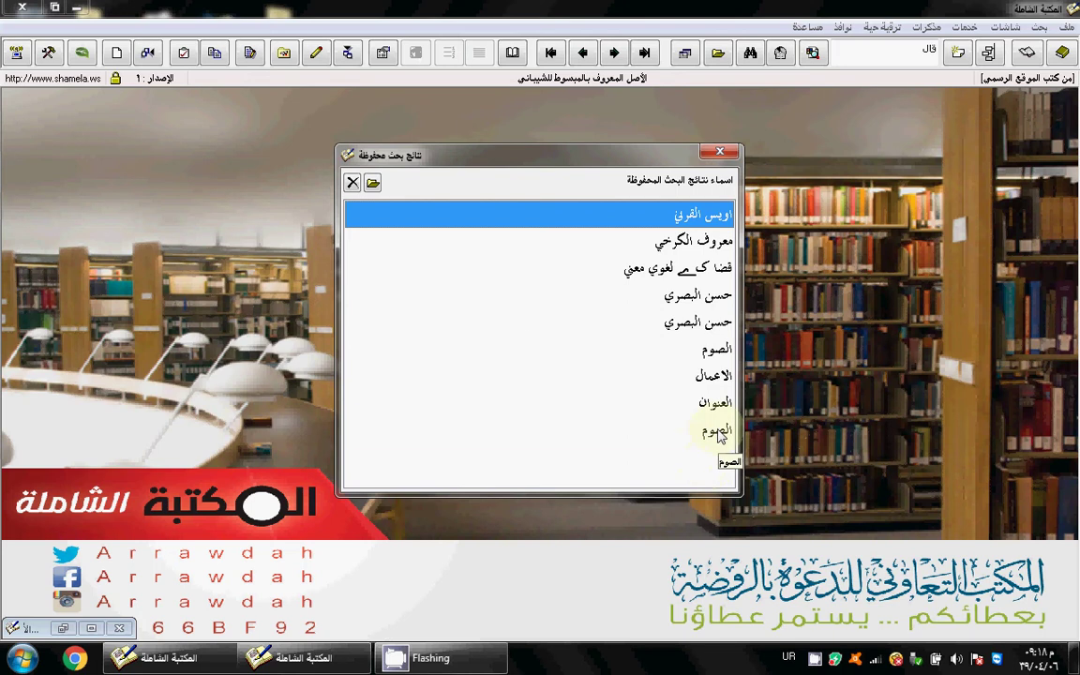
double_click(717, 431)
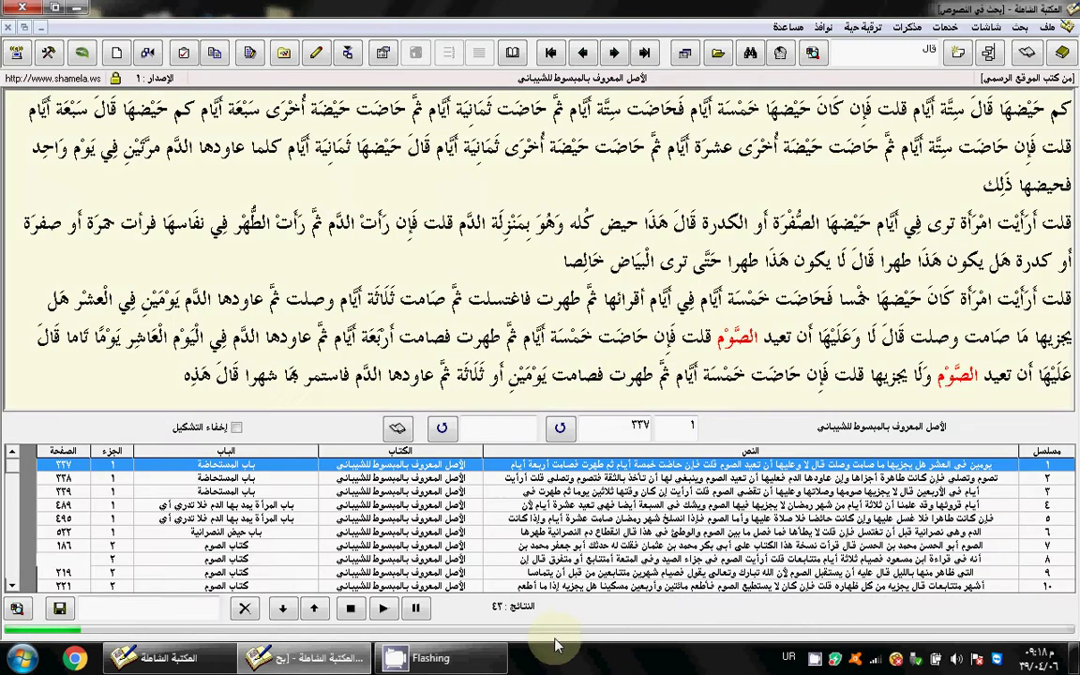
click(9, 27)
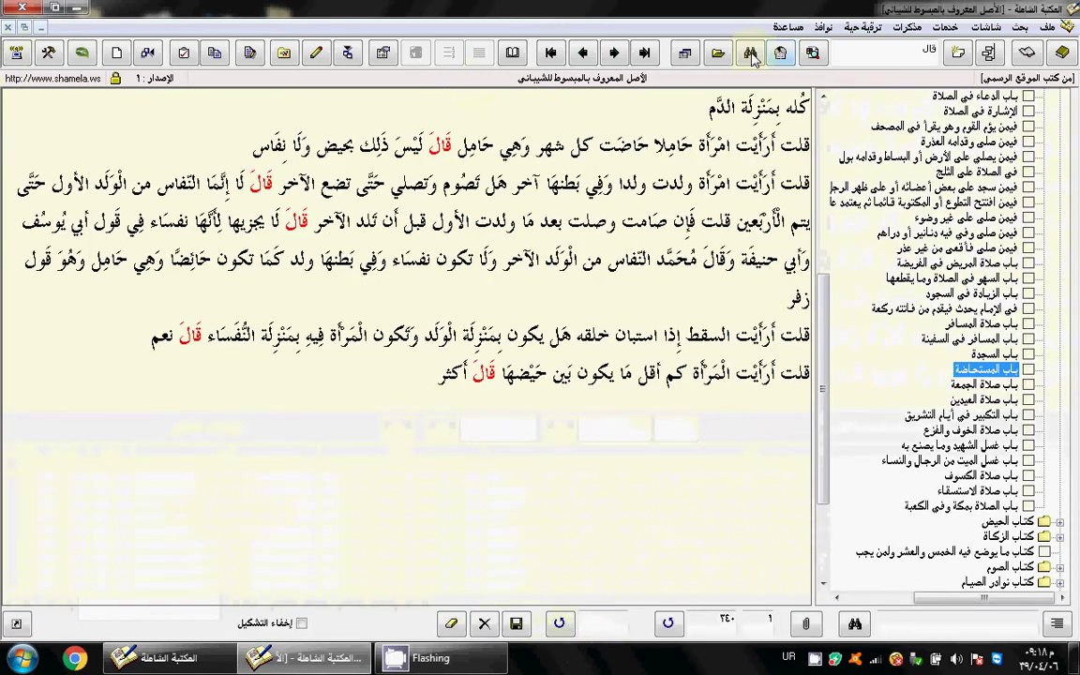
click(10, 28)
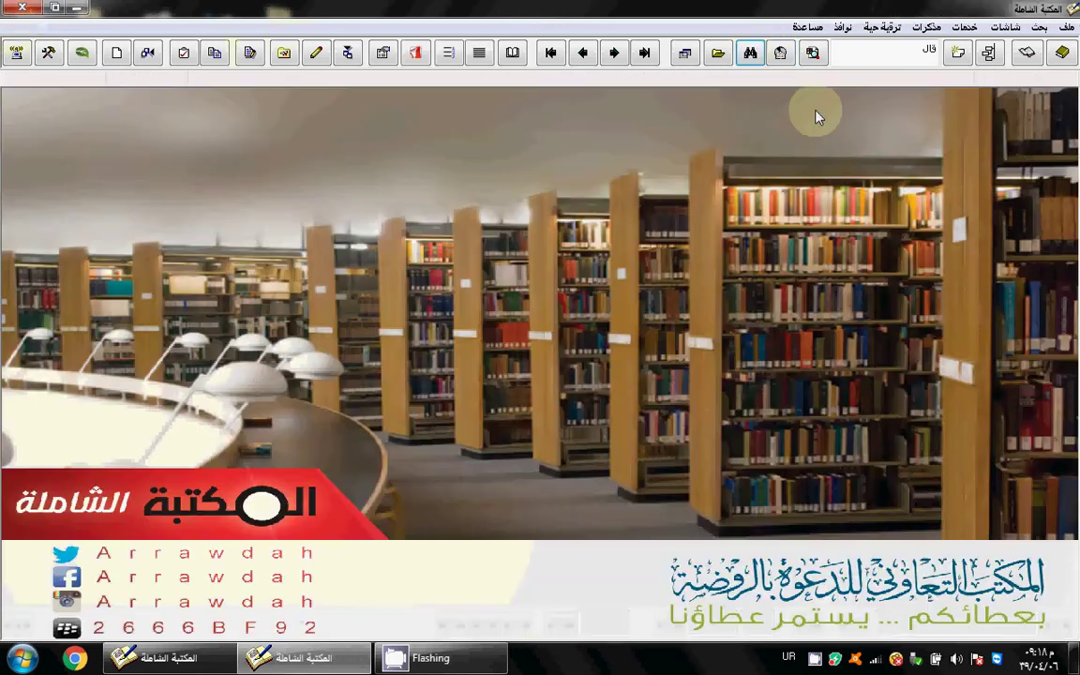
Search the titles (العناوين) of the selected فقه حنفي books for الصوم
click(750, 55)
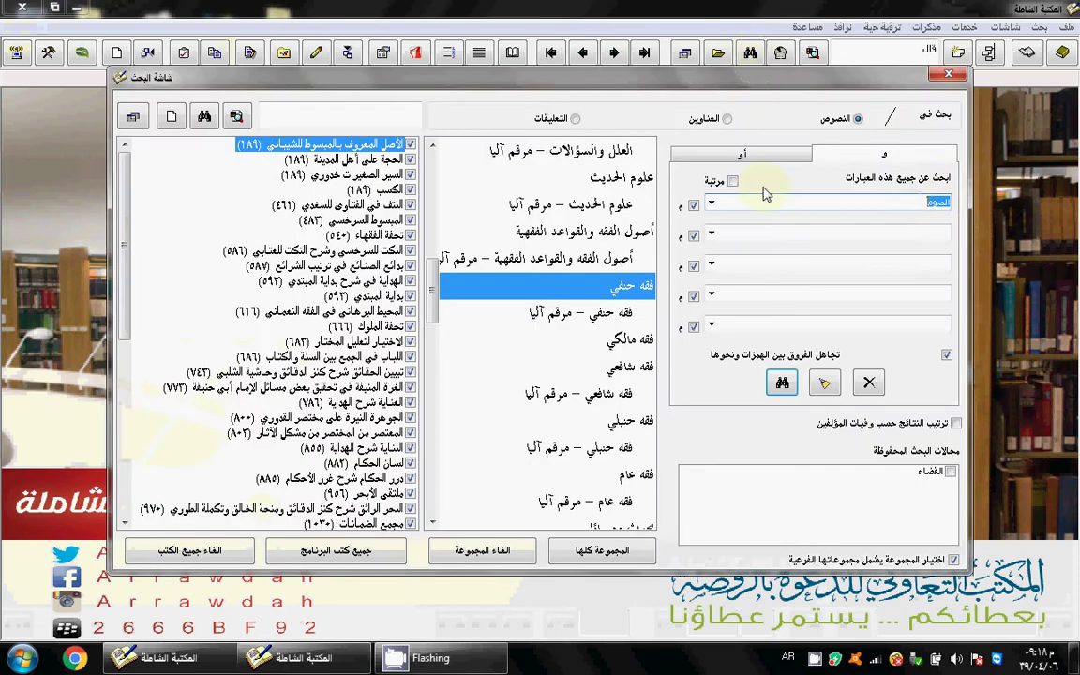
click(728, 122)
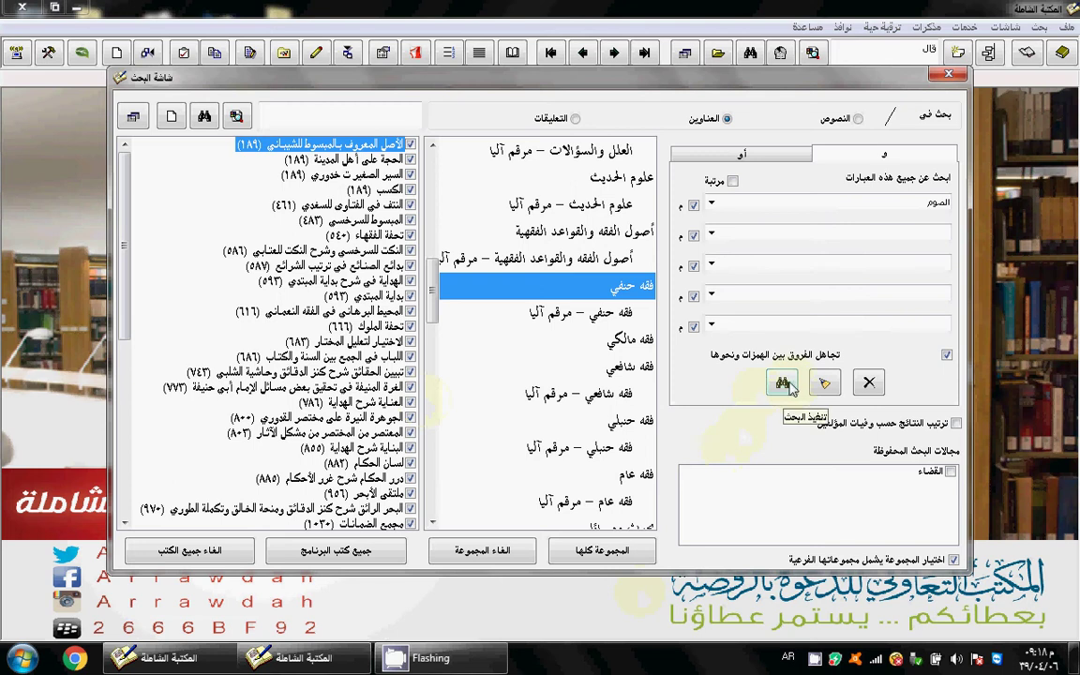
click(782, 383)
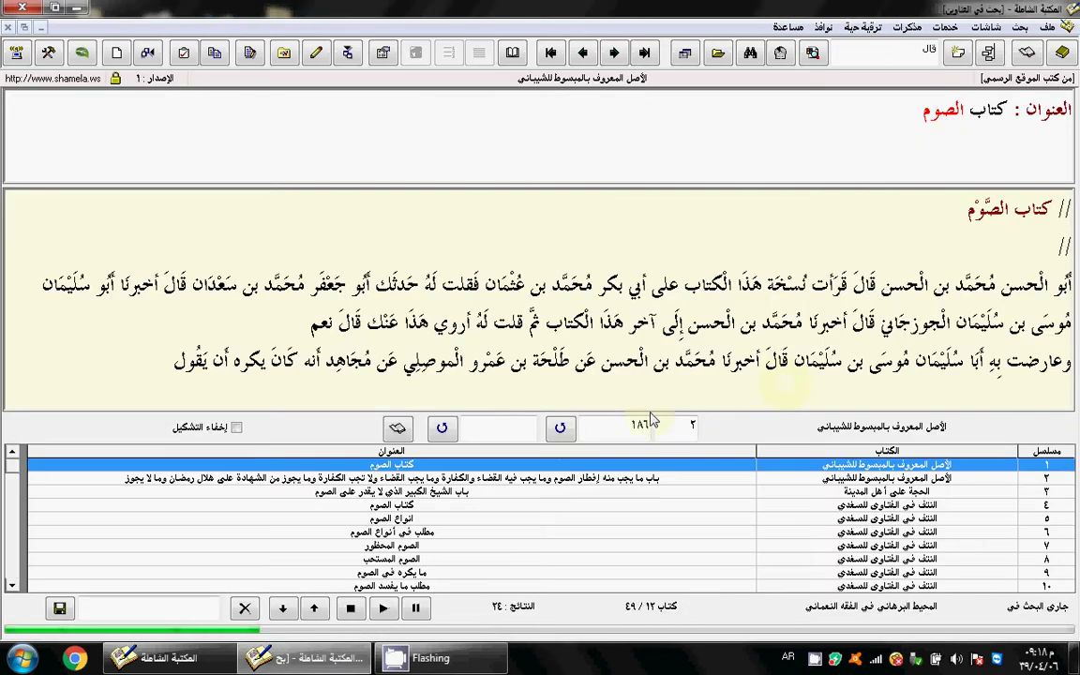
Browse the title matches from the second to the ninth, ما يكره في الصوم, and close the results
click(517, 481)
click(522, 492)
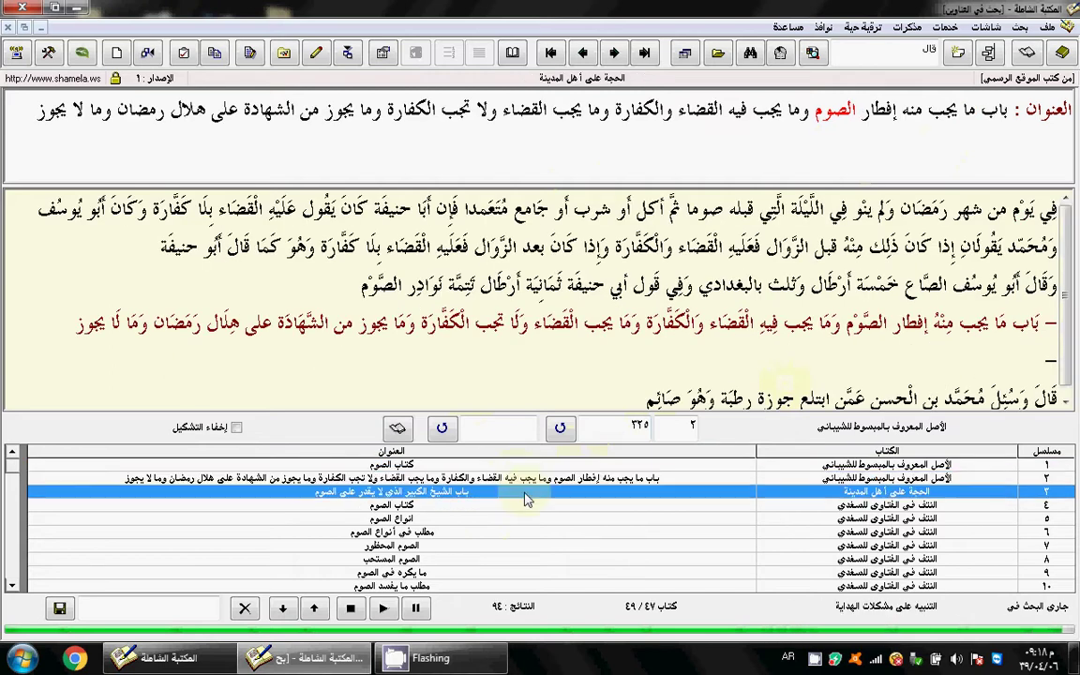
click(528, 505)
click(536, 519)
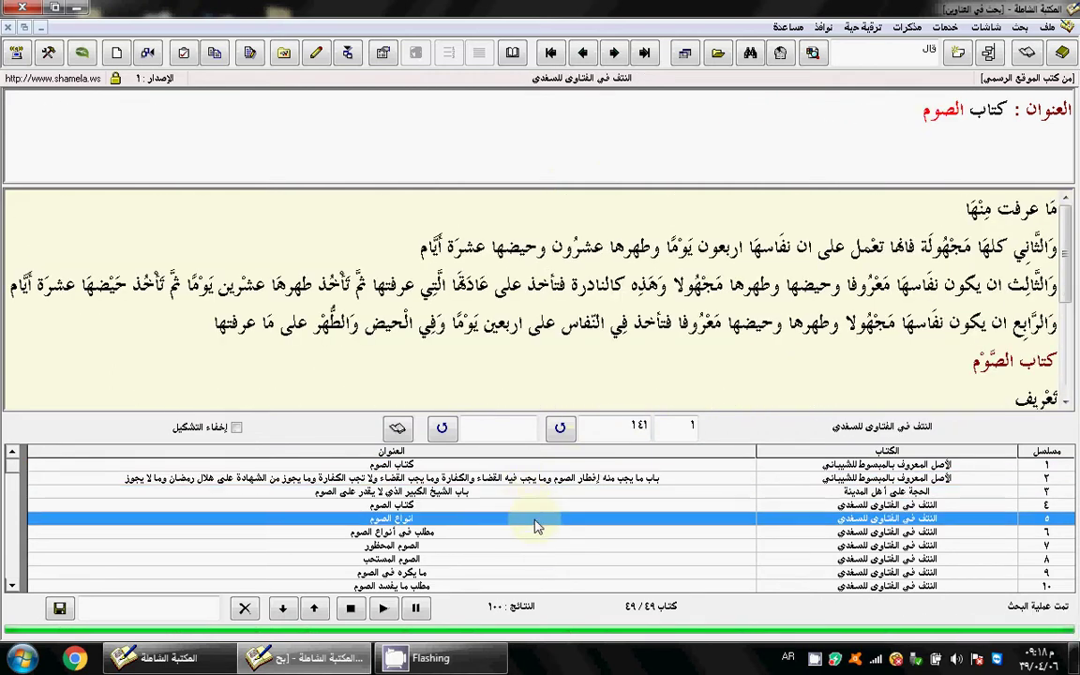
click(542, 536)
click(548, 547)
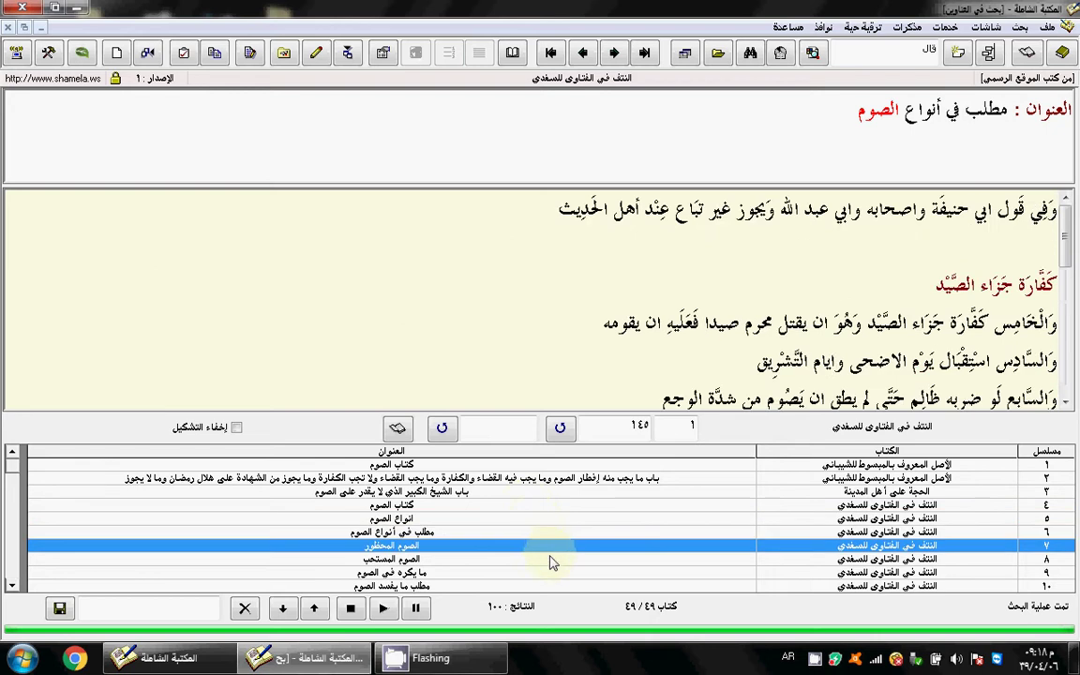
click(551, 560)
click(555, 572)
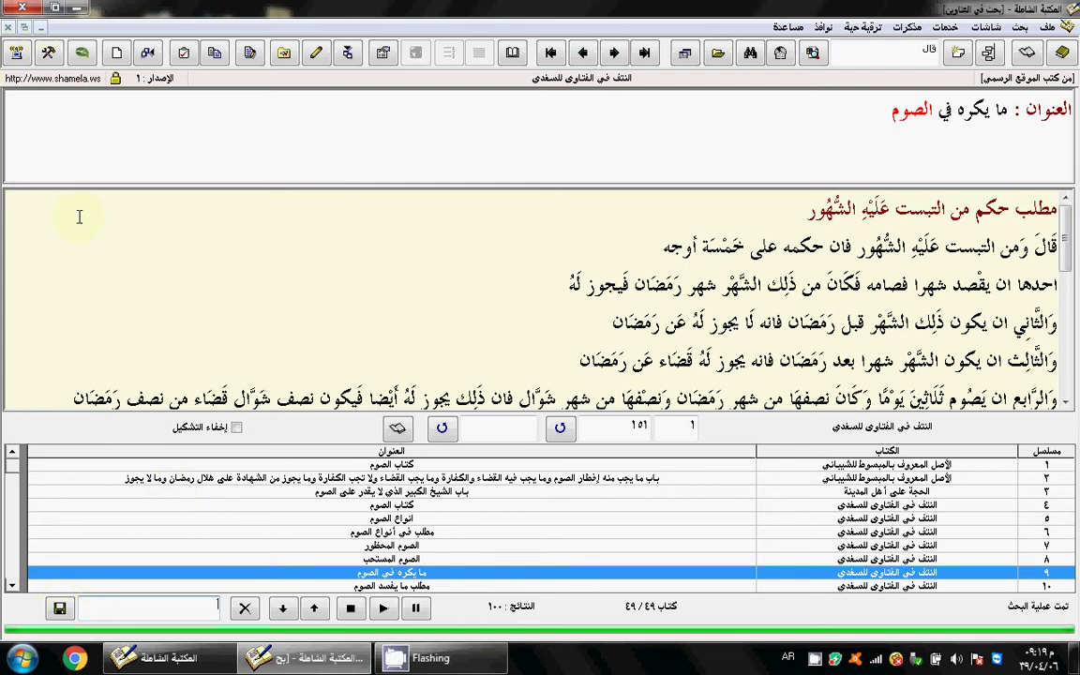
click(8, 31)
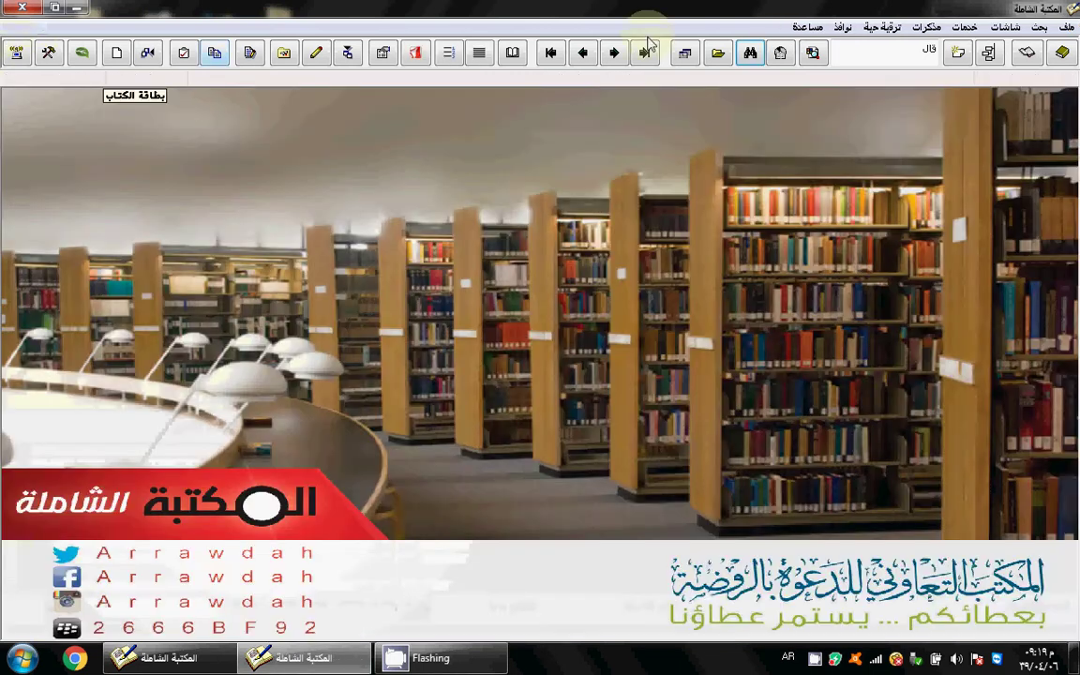
Search the comments (التعليقات) of the selected فقه حنفي books for قال, and close the results window
click(750, 54)
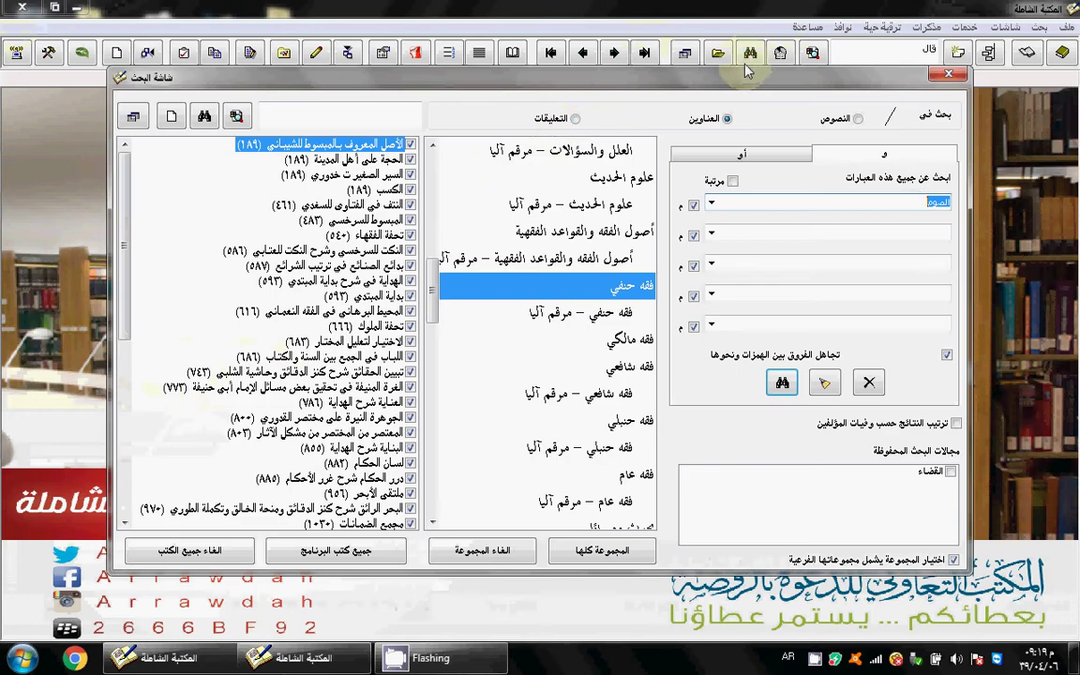
click(558, 119)
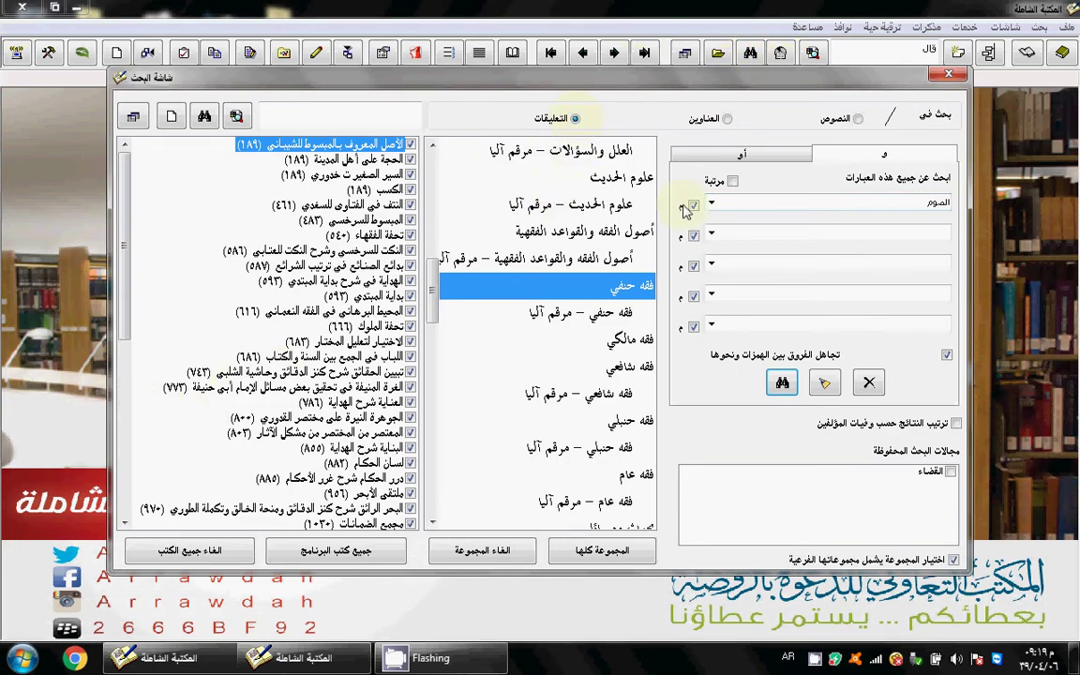
click(862, 199)
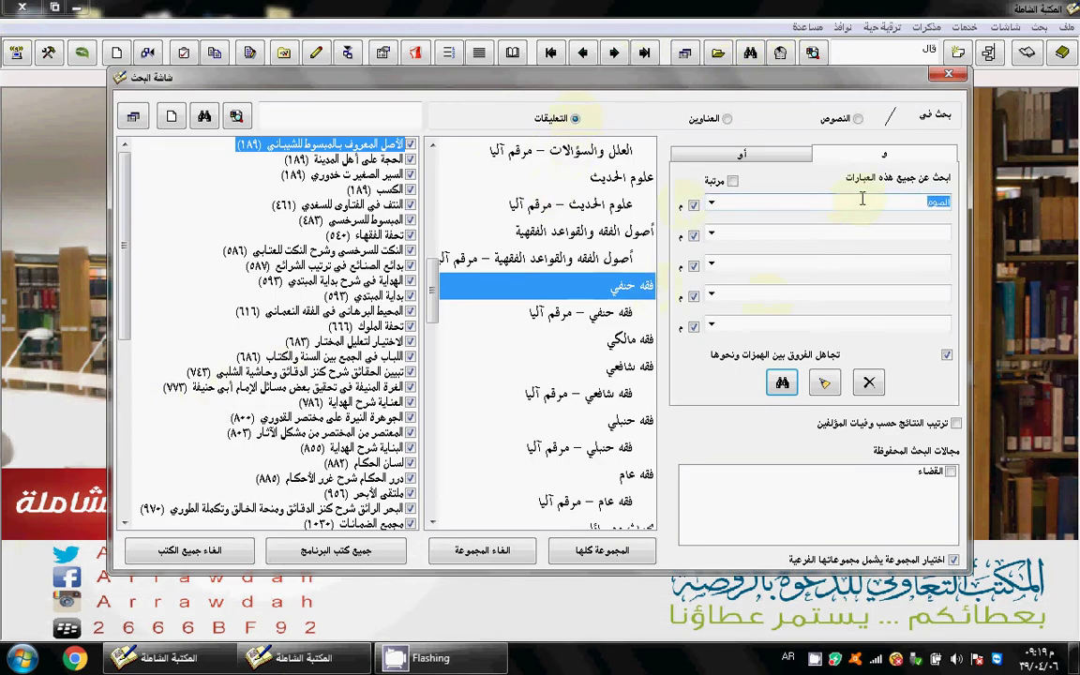
key(BackSpace)
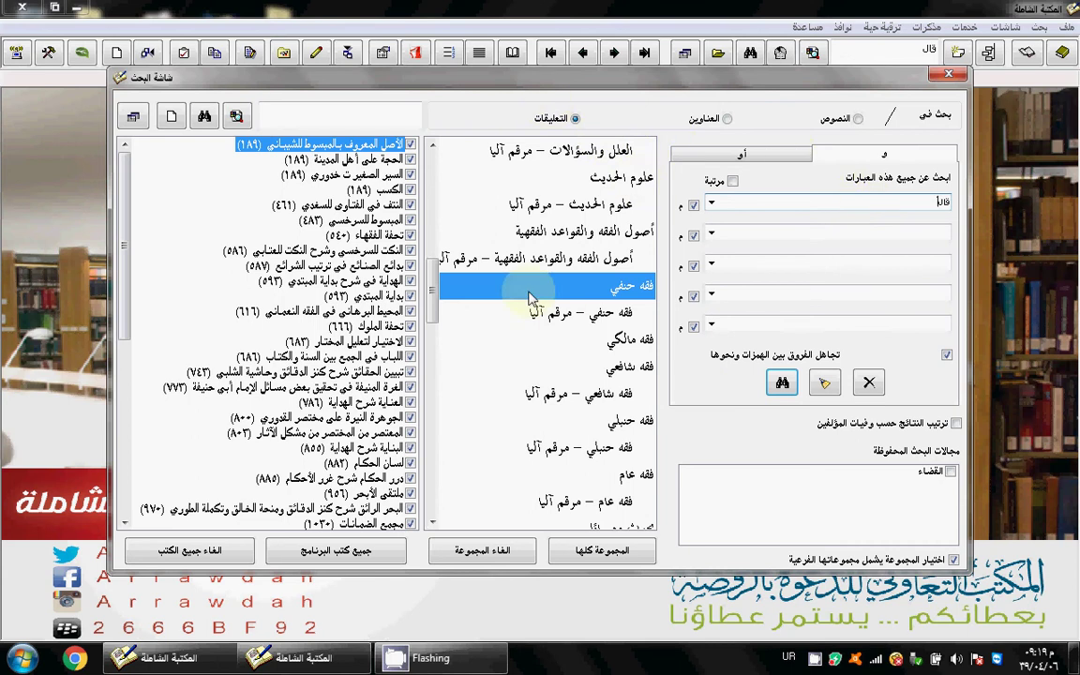
click(784, 383)
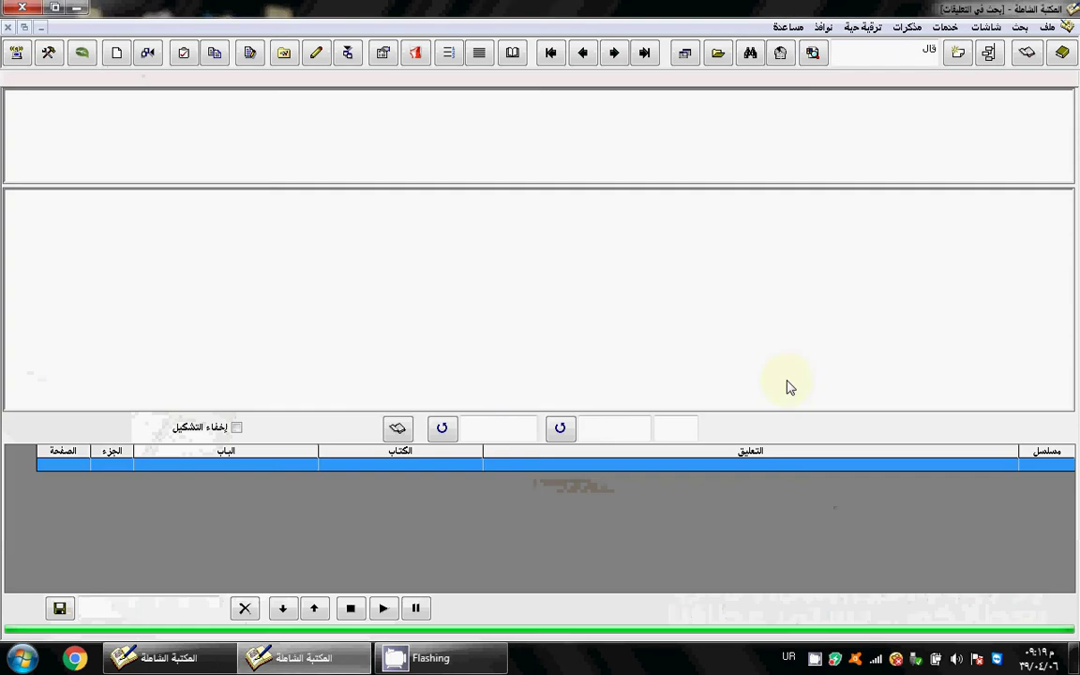
click(571, 379)
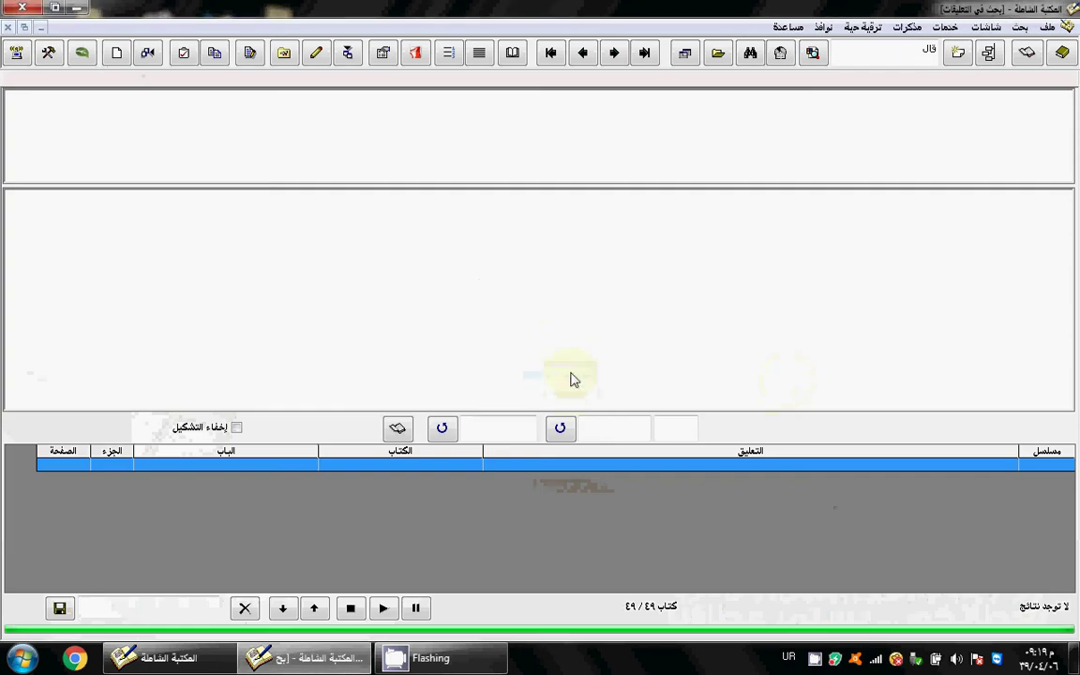
click(9, 31)
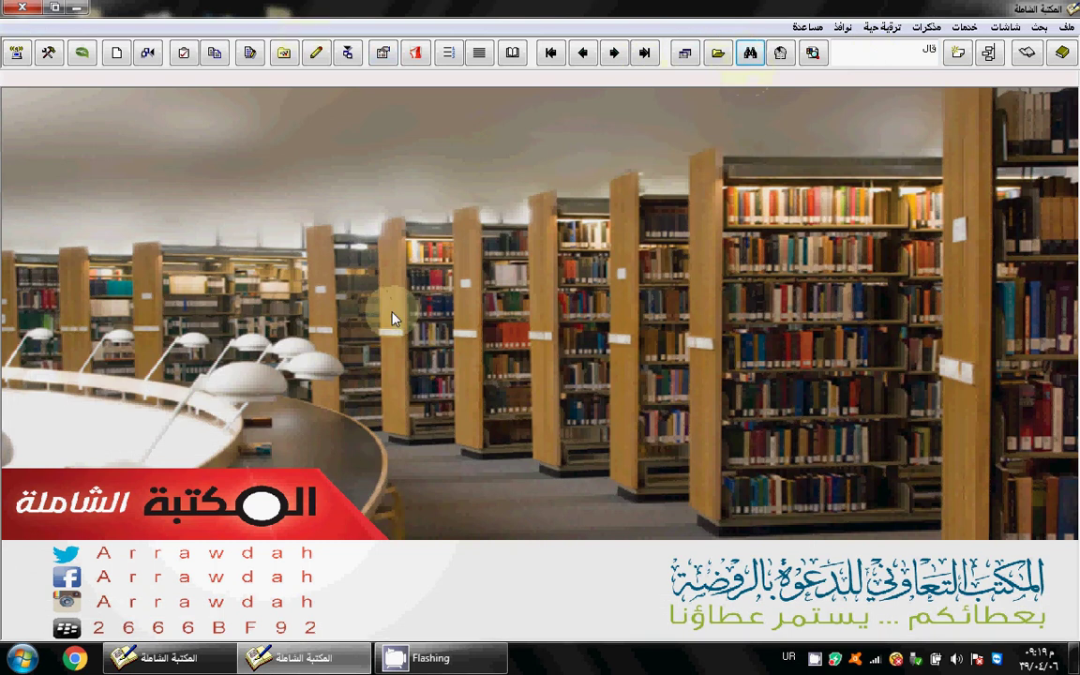
Display the results of the last search (عرض نتائج آخر بحث) and close them
click(383, 53)
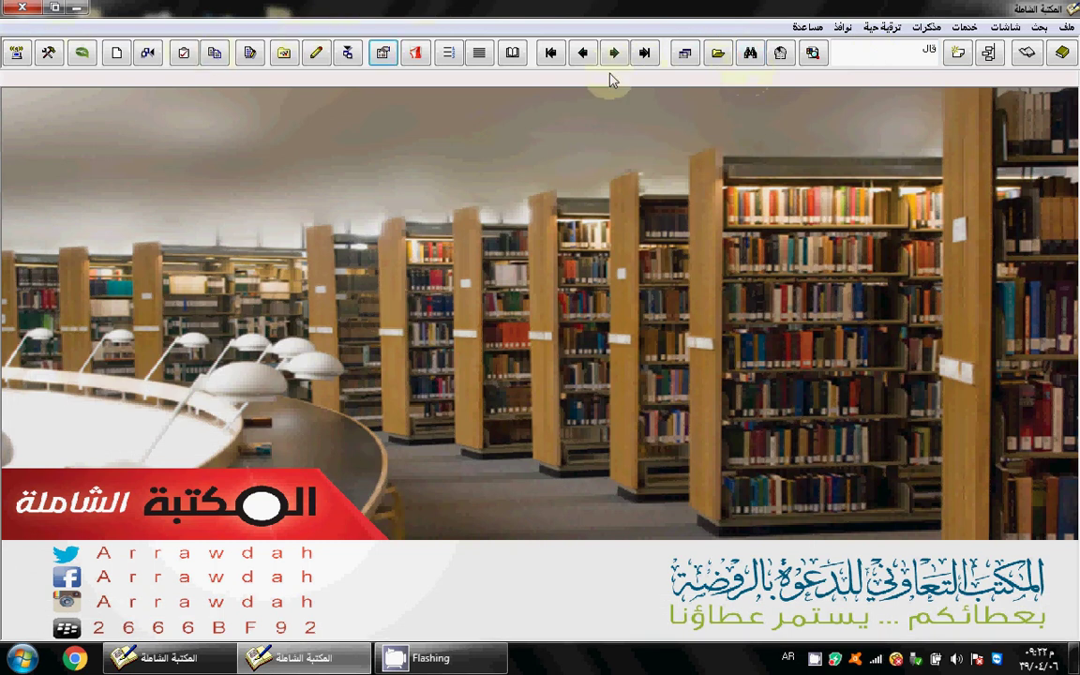
key(alt+shift)
click(719, 55)
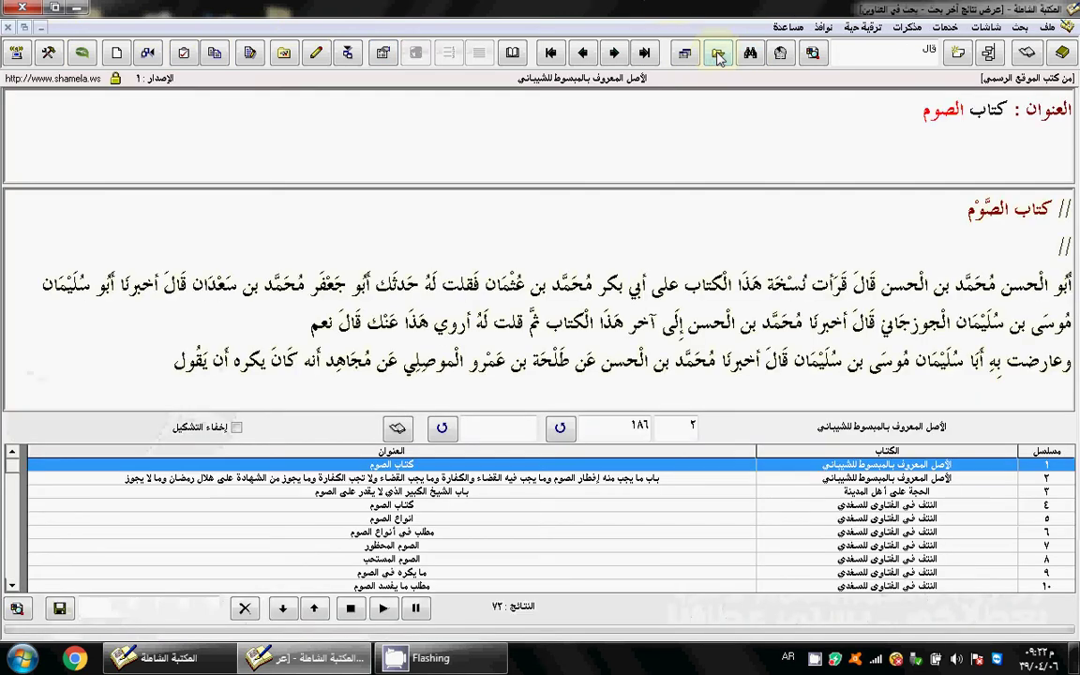
click(8, 27)
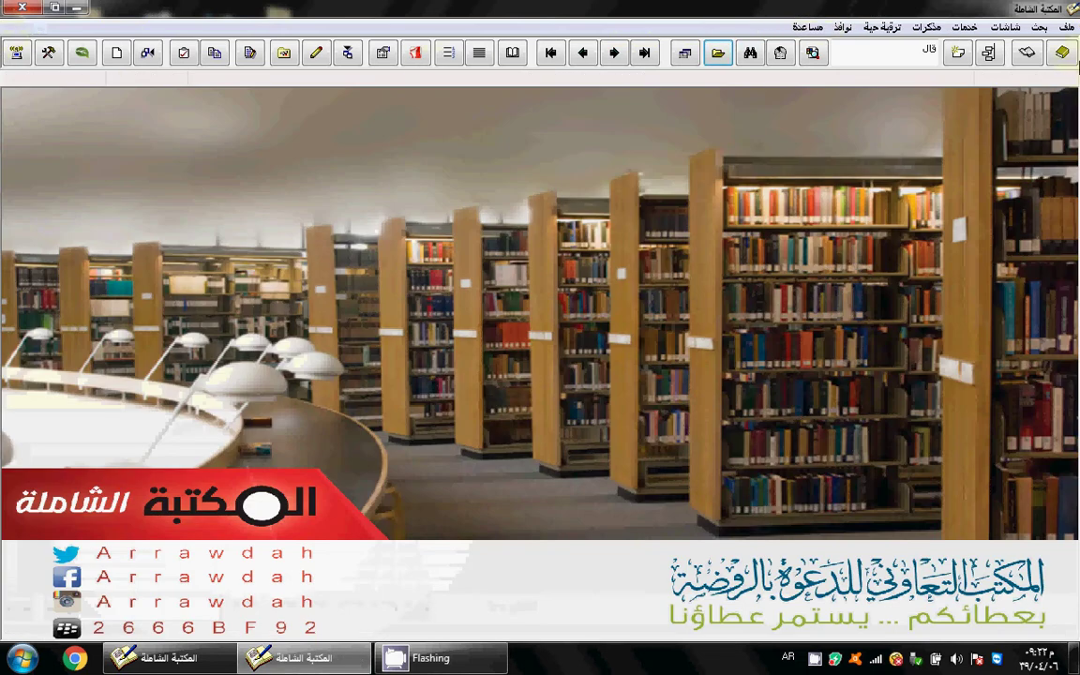
Display the list of saved search results (قائمة نتائج البحث المحفوظة) and close it
click(1039, 28)
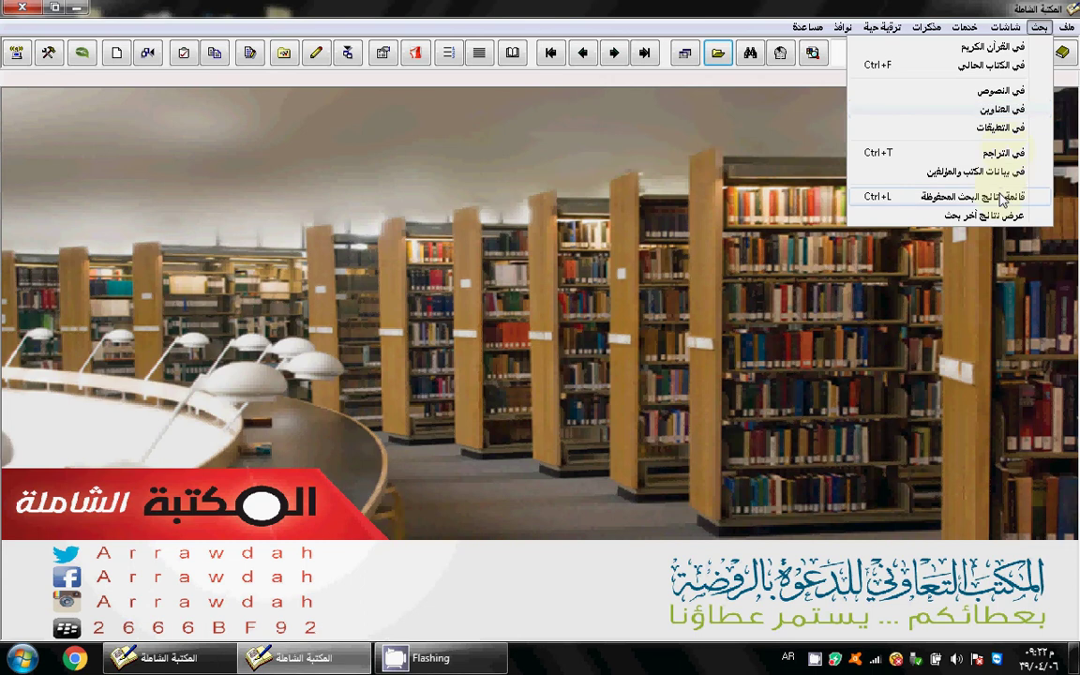
click(1001, 196)
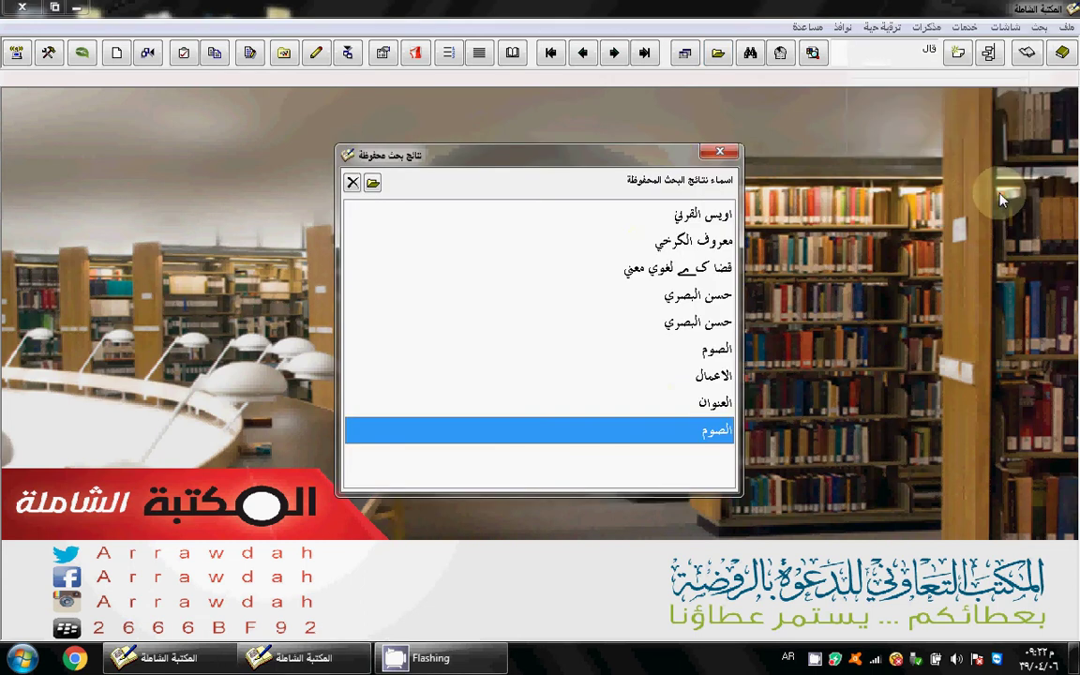
click(720, 151)
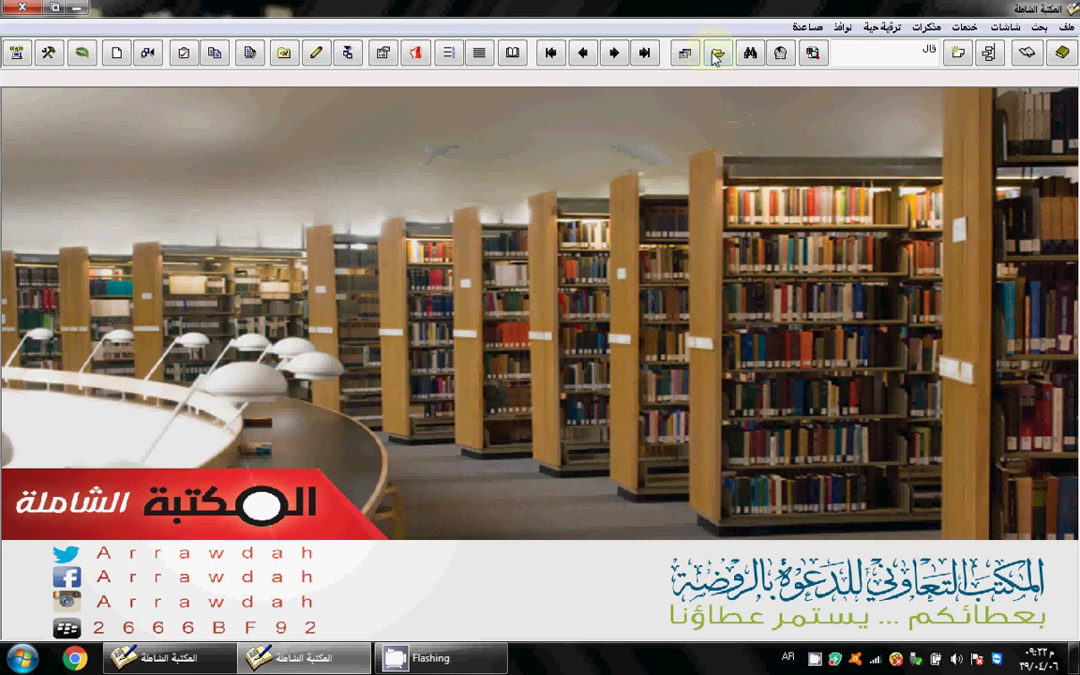
Display the last search's results again and close them, and reopen and close the saved search results list
click(717, 55)
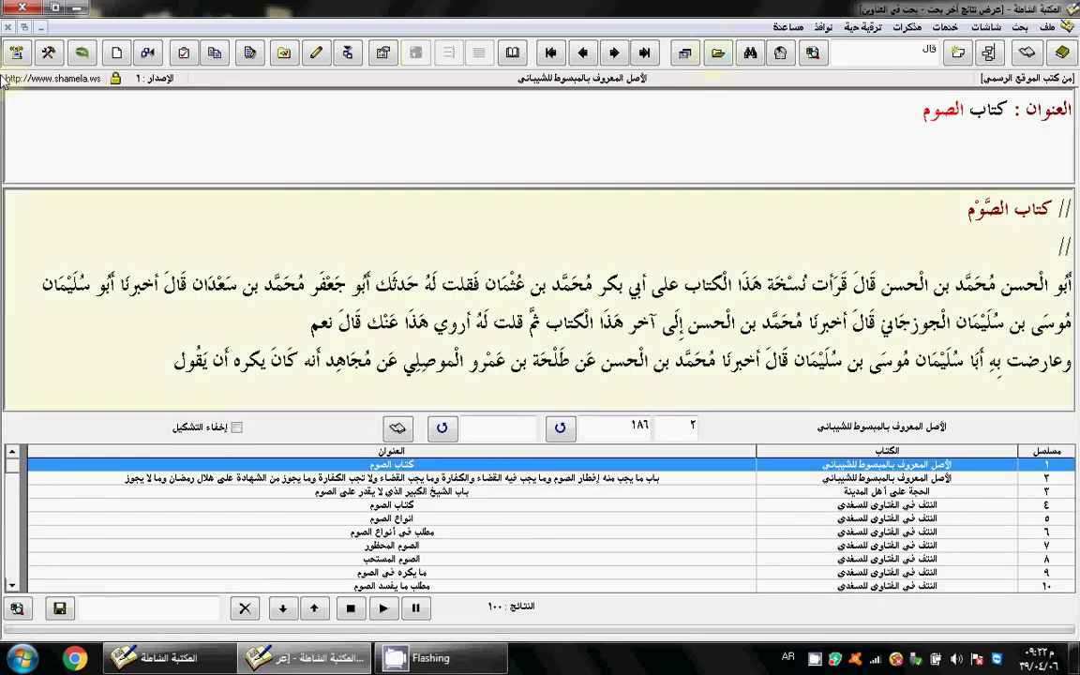
click(6, 29)
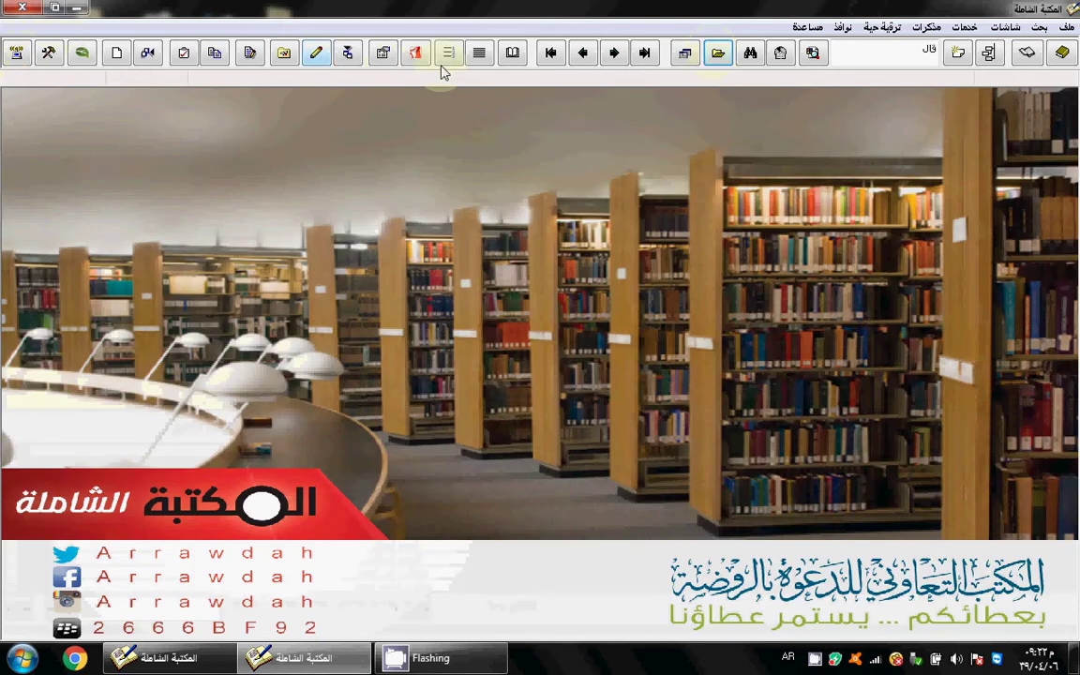
click(682, 58)
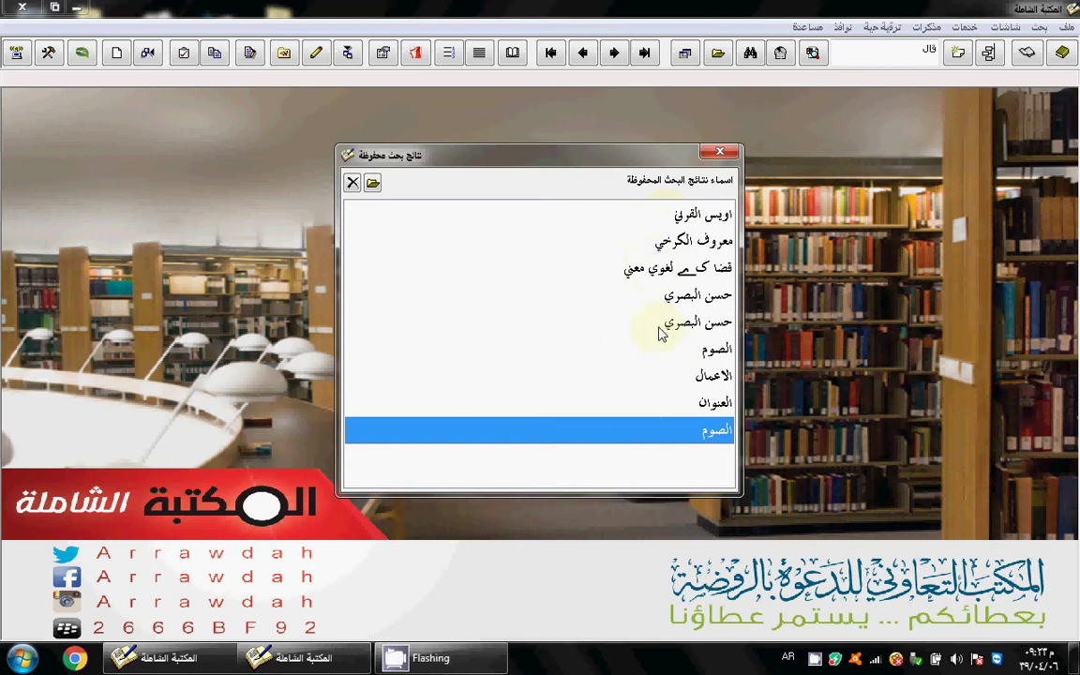
click(720, 153)
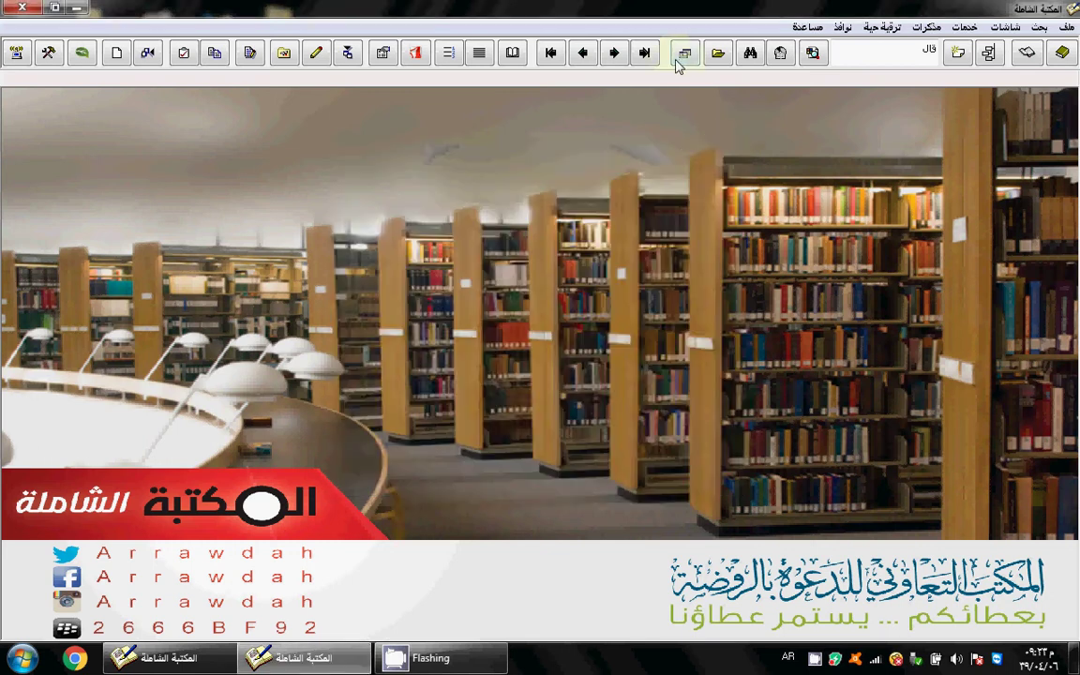
click(683, 56)
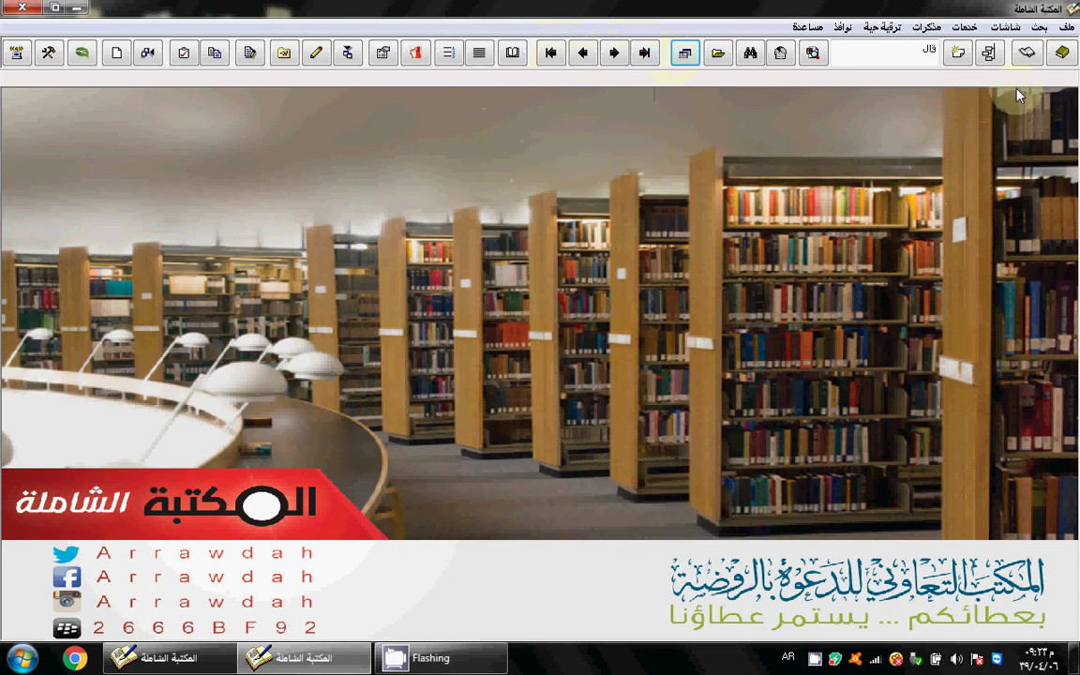
Open the book الفقه الأبسط from the العقيدة group
click(958, 52)
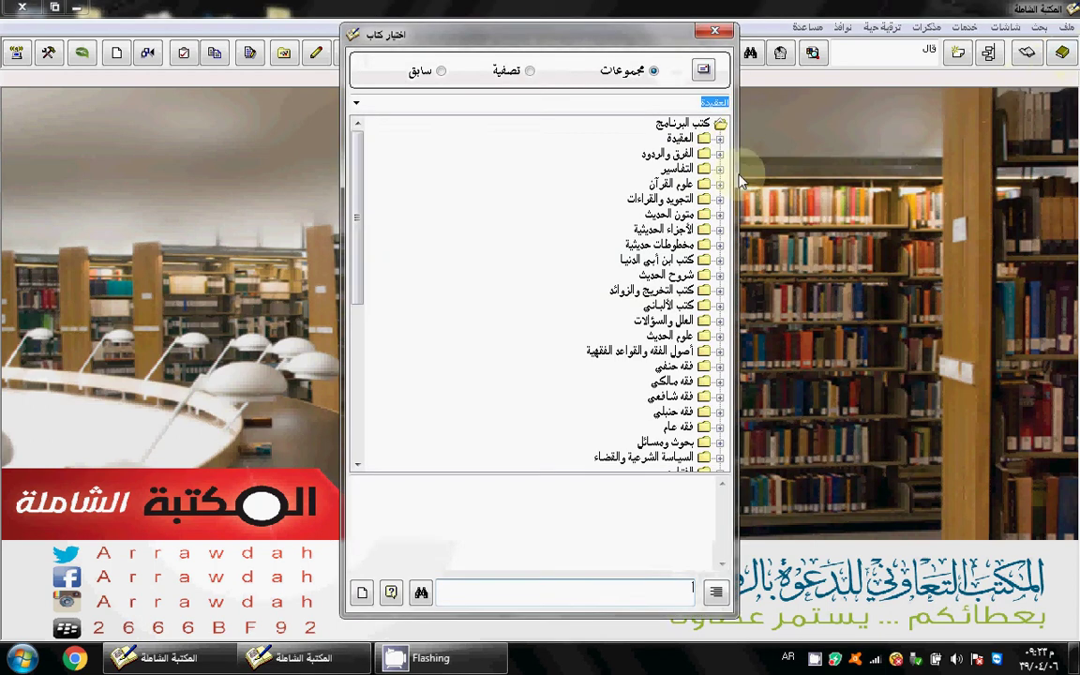
click(721, 140)
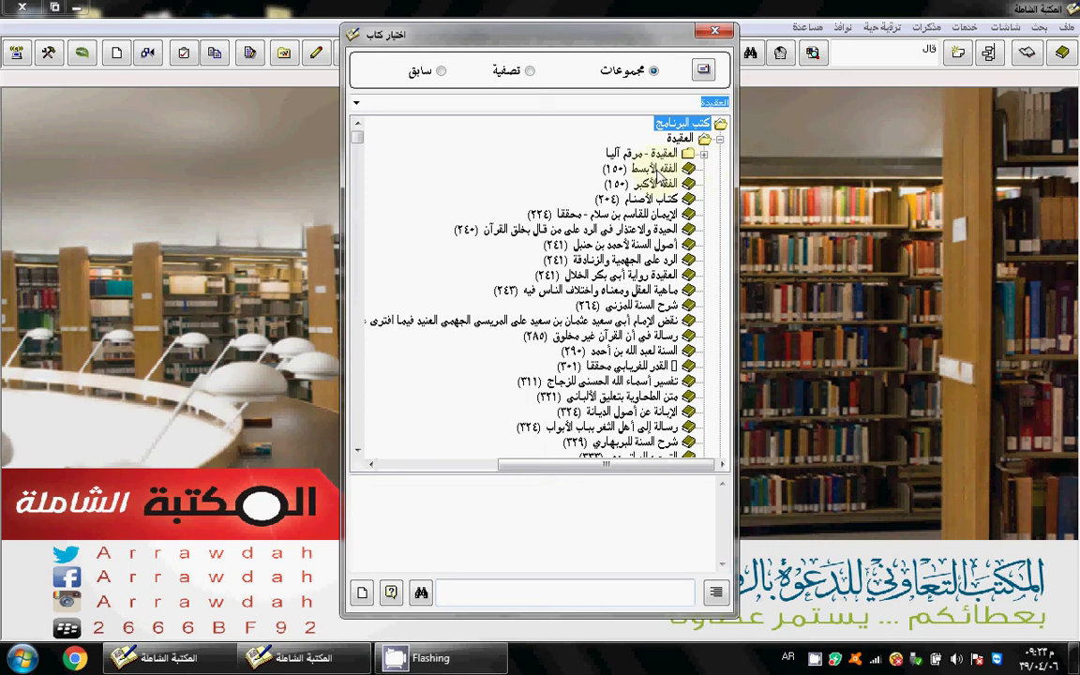
double_click(659, 168)
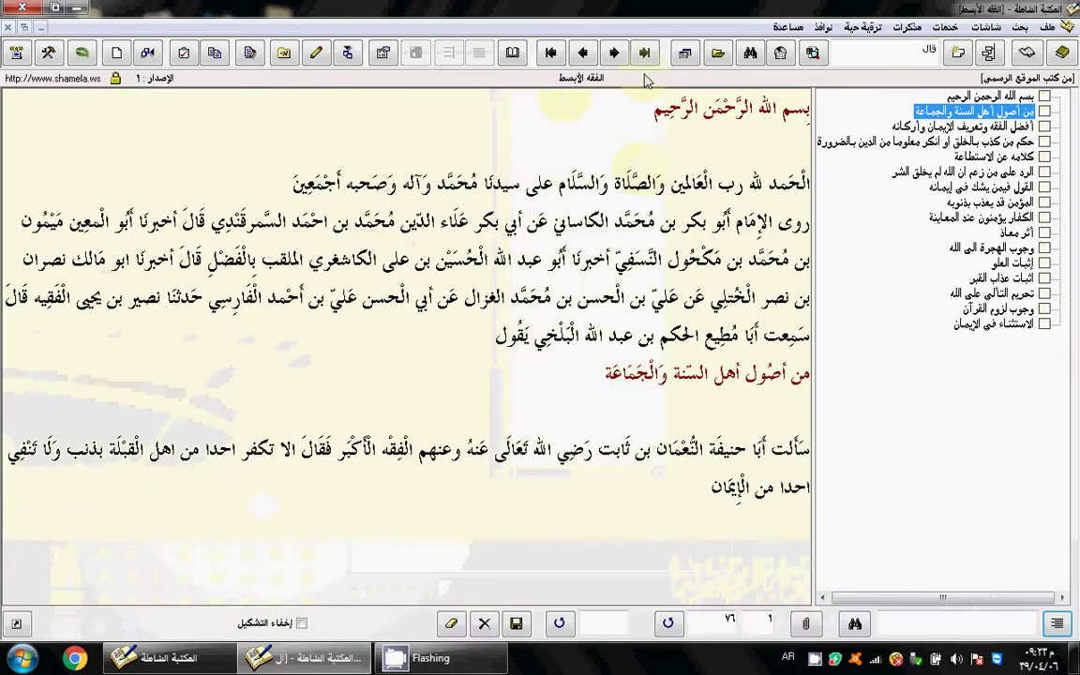
Hide the table of contents of الفقه الأبسط and page forward through the book to page 82
click(988, 52)
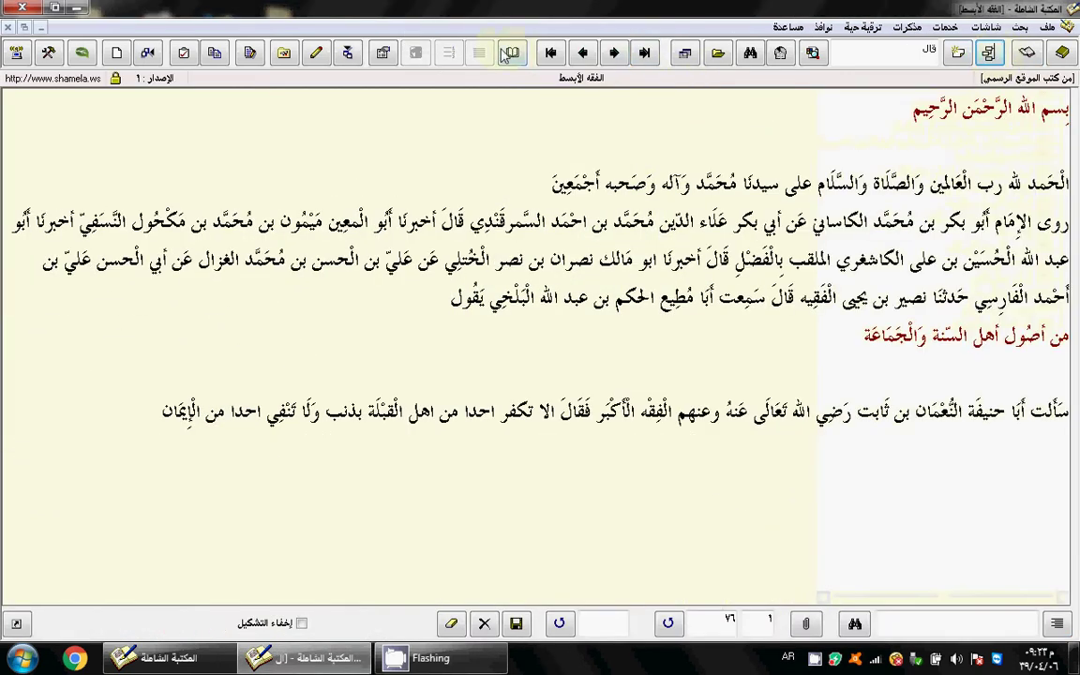
click(581, 54)
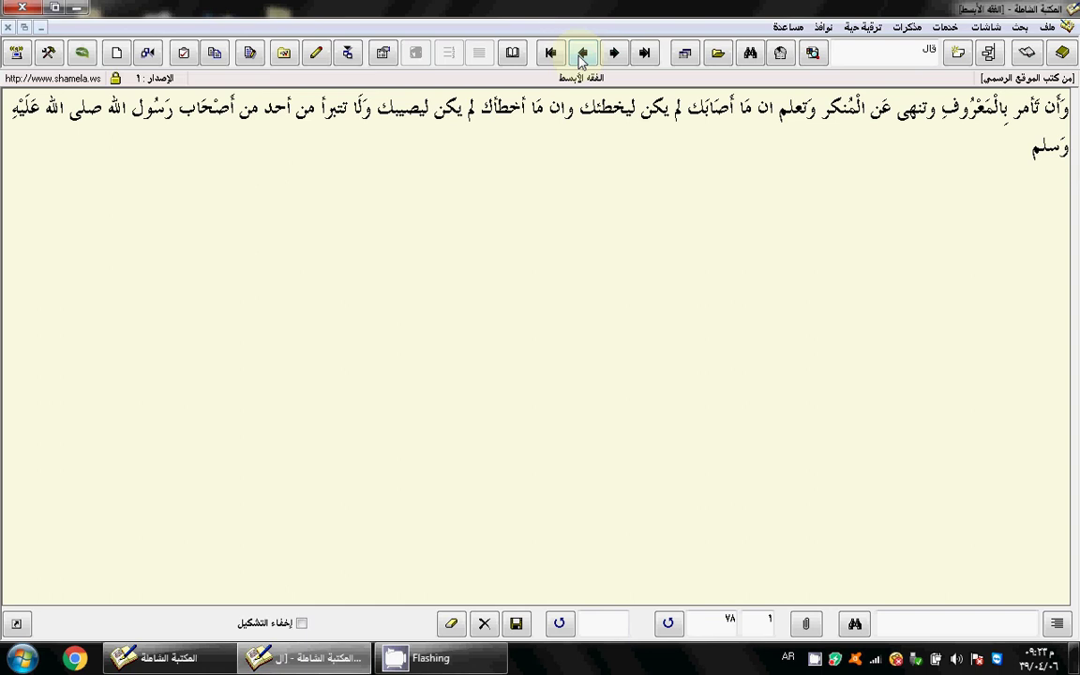
click(581, 54)
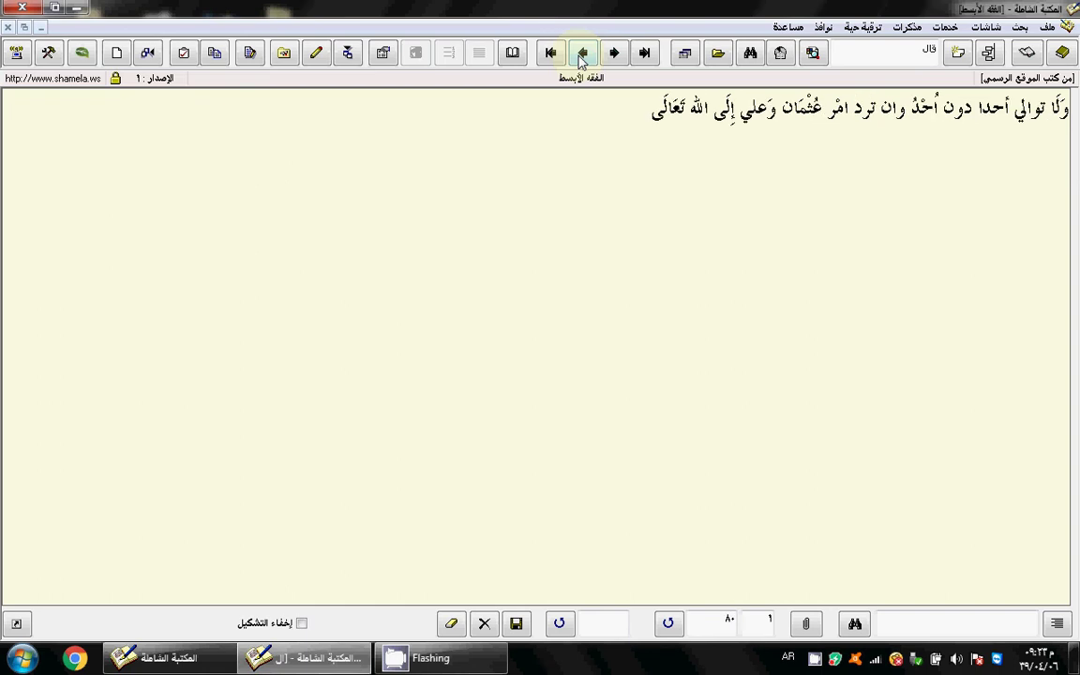
click(581, 54)
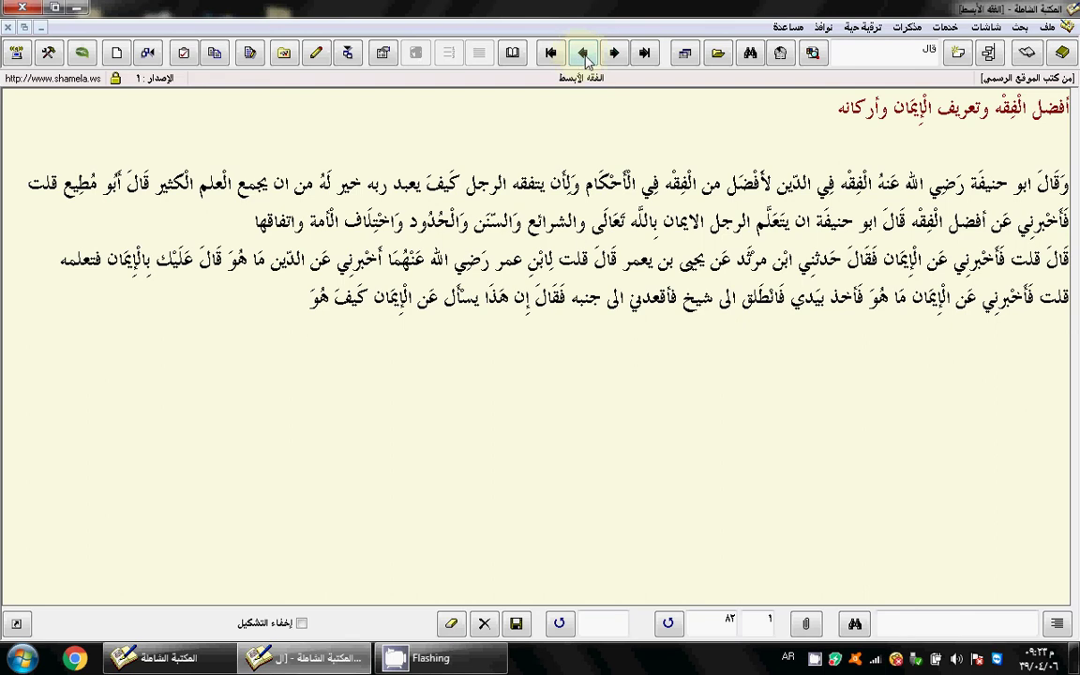
Show the table of contents again, move between the first, adjacent and last pages of the book, and close it
click(988, 52)
click(646, 54)
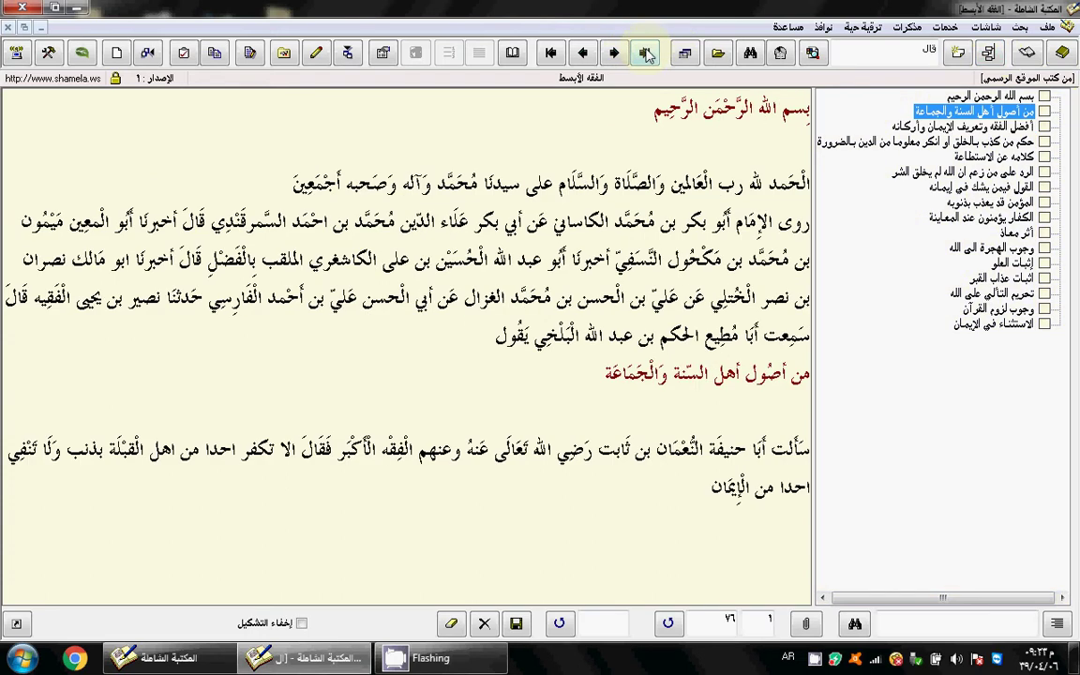
click(551, 55)
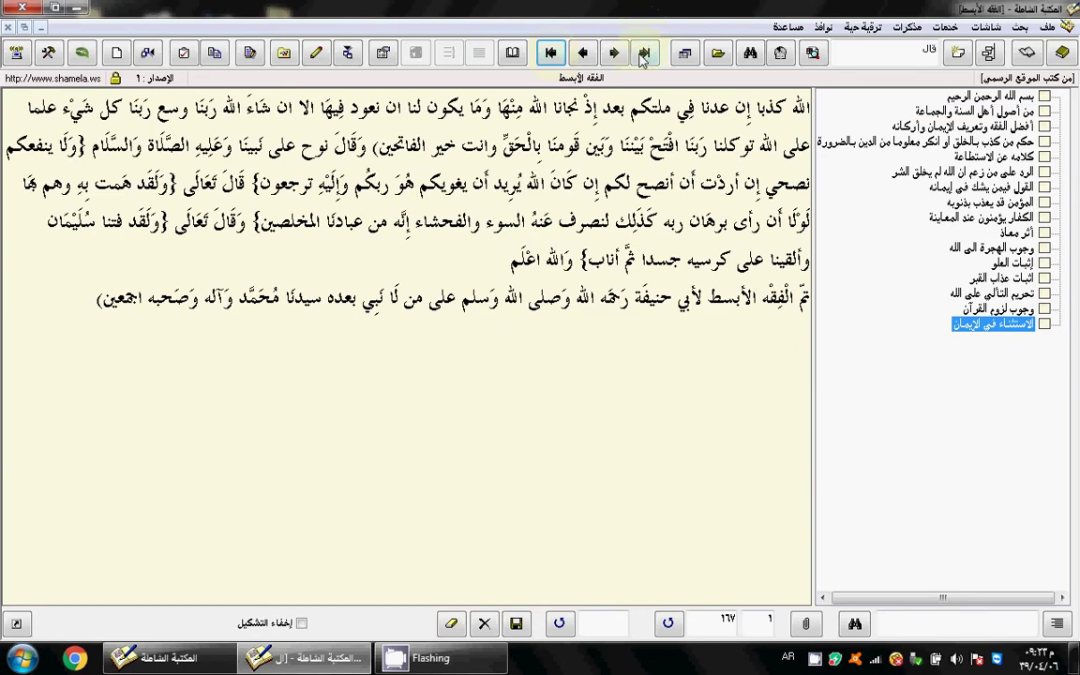
click(582, 53)
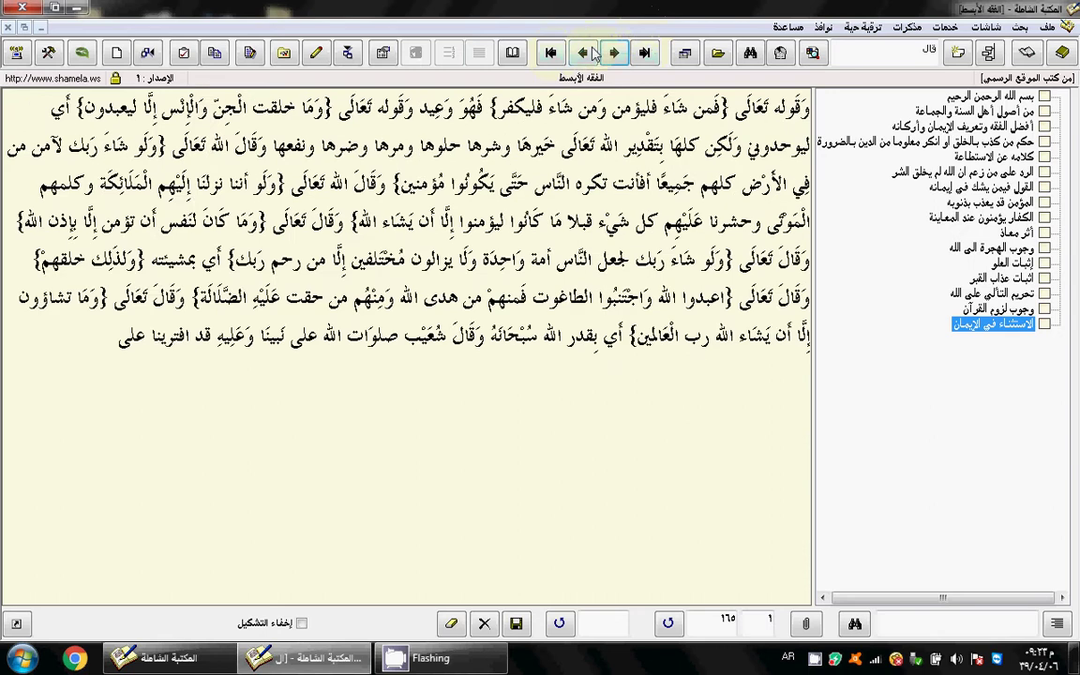
click(612, 55)
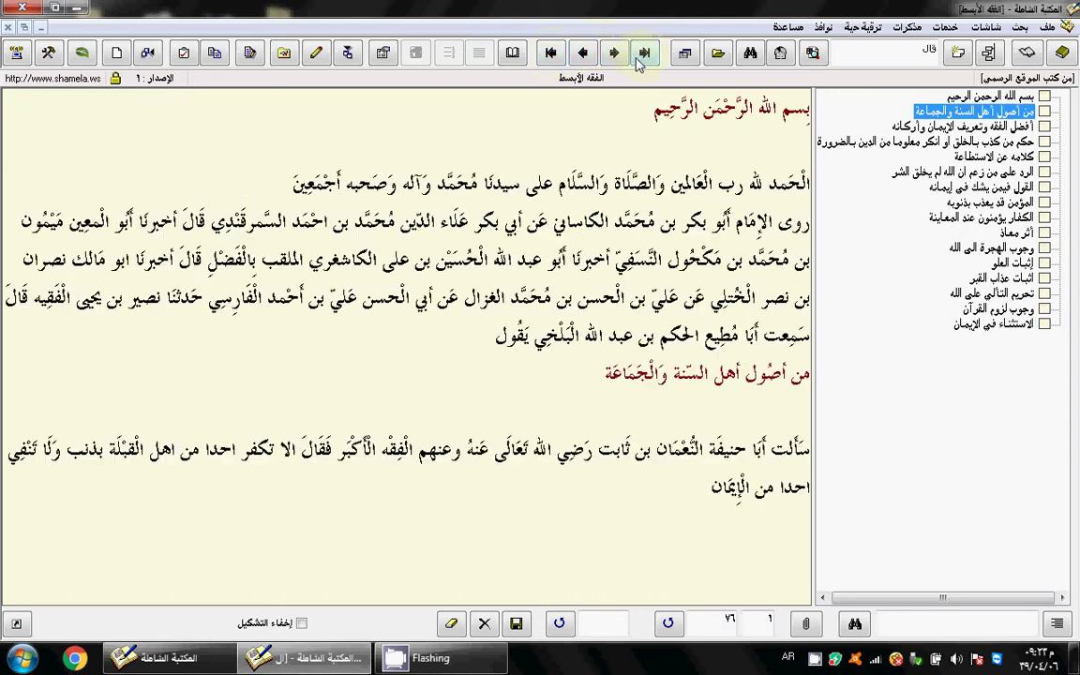
click(551, 54)
click(552, 56)
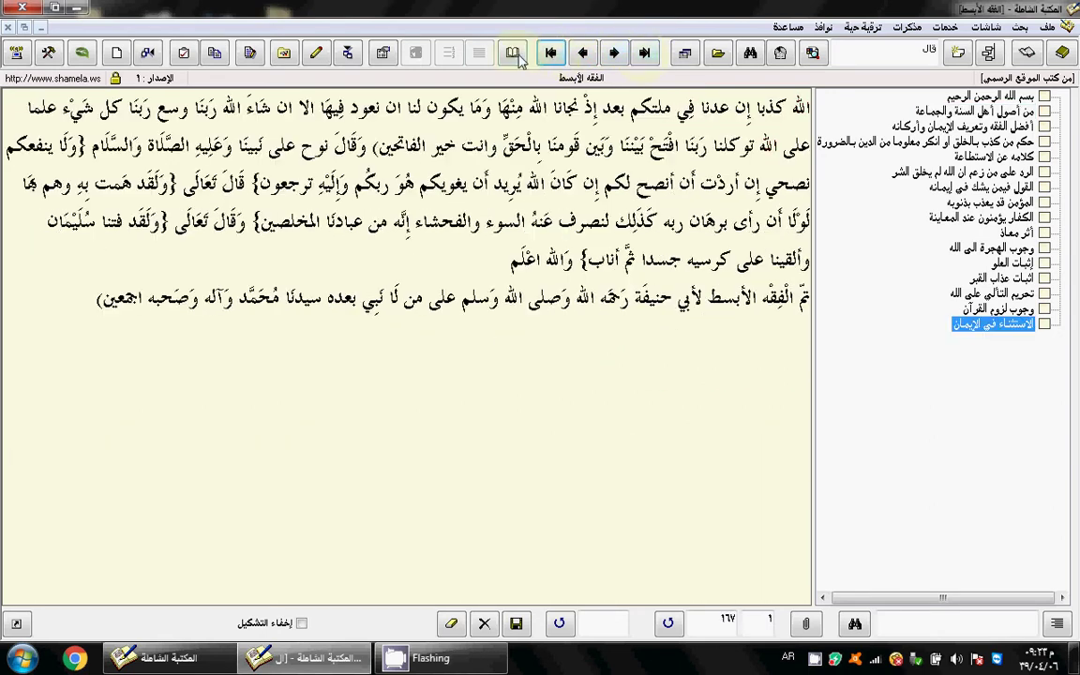
click(8, 30)
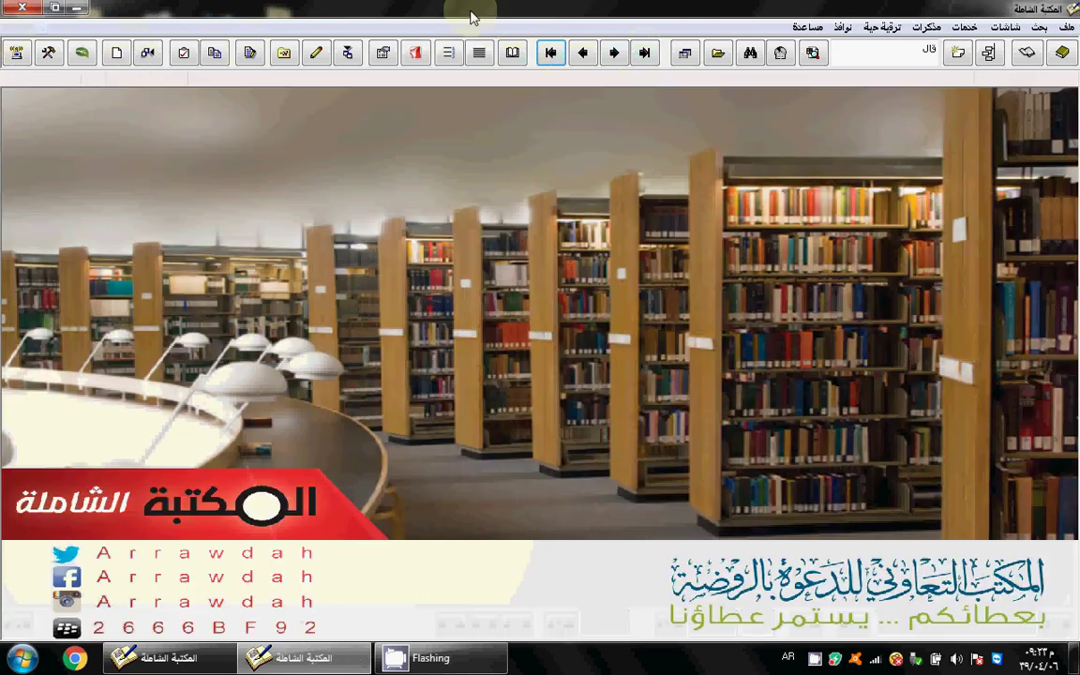
Open the Quran and its commentaries (القرآن الكريم وتفسيره) and display سورة هود
click(512, 54)
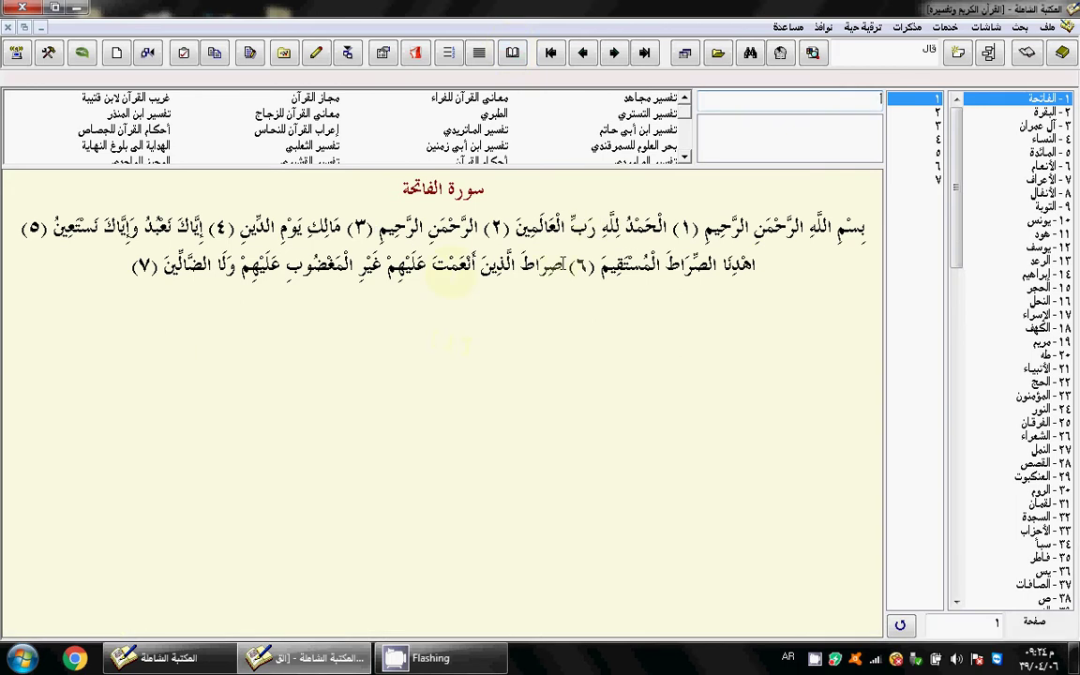
click(685, 157)
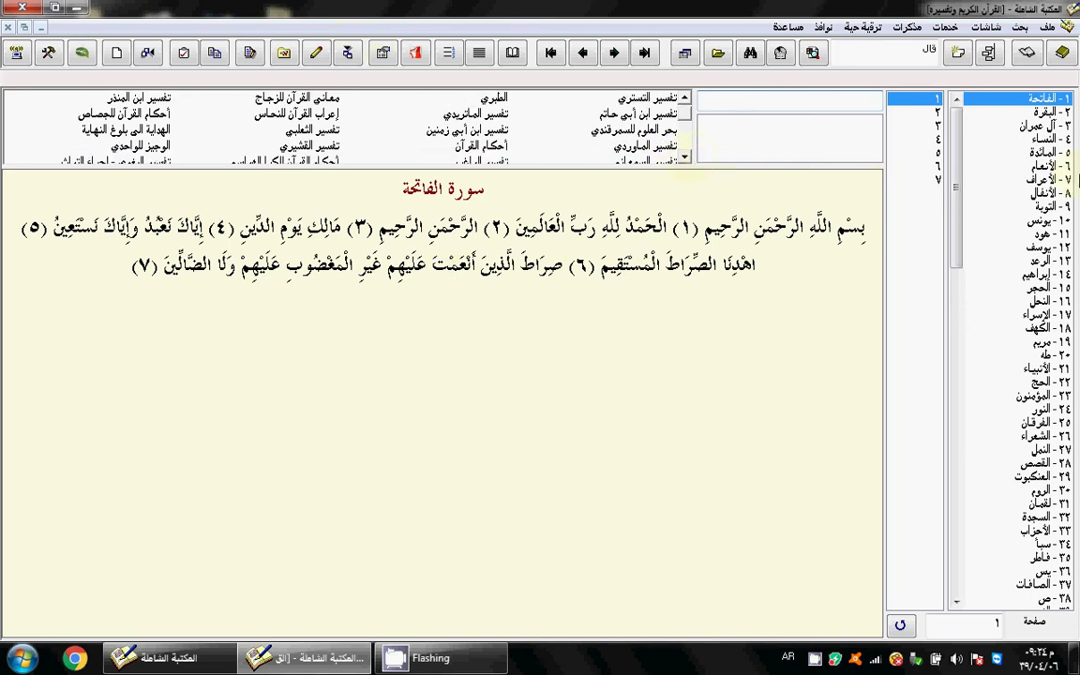
click(1040, 234)
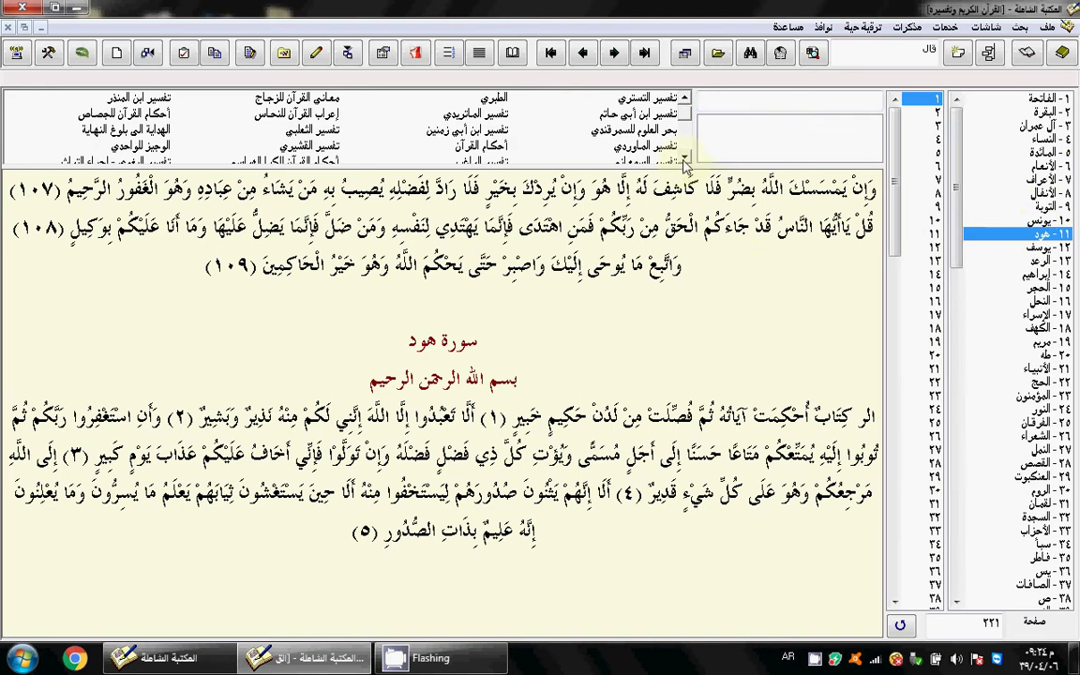
View سورة هود in several commentaries, including تفسير القرطبي, تفسير البيضاوي, التسهيل لعلوم التنزيل and إيجاز البيان, and close the Quran window
scroll(685, 158, down, 3)
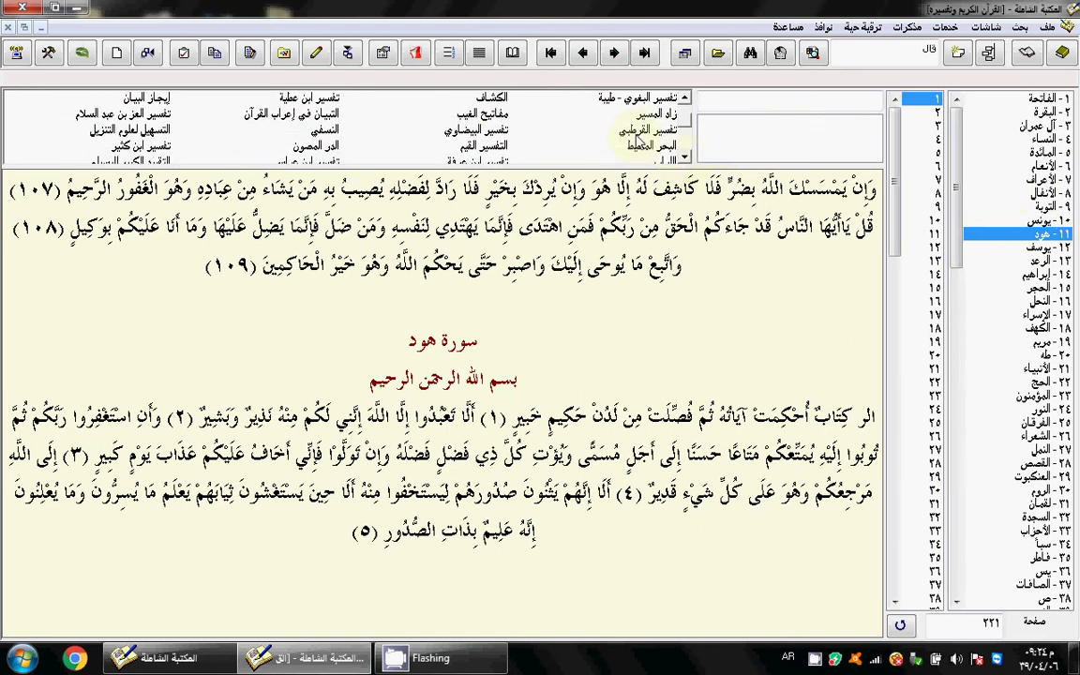
click(640, 133)
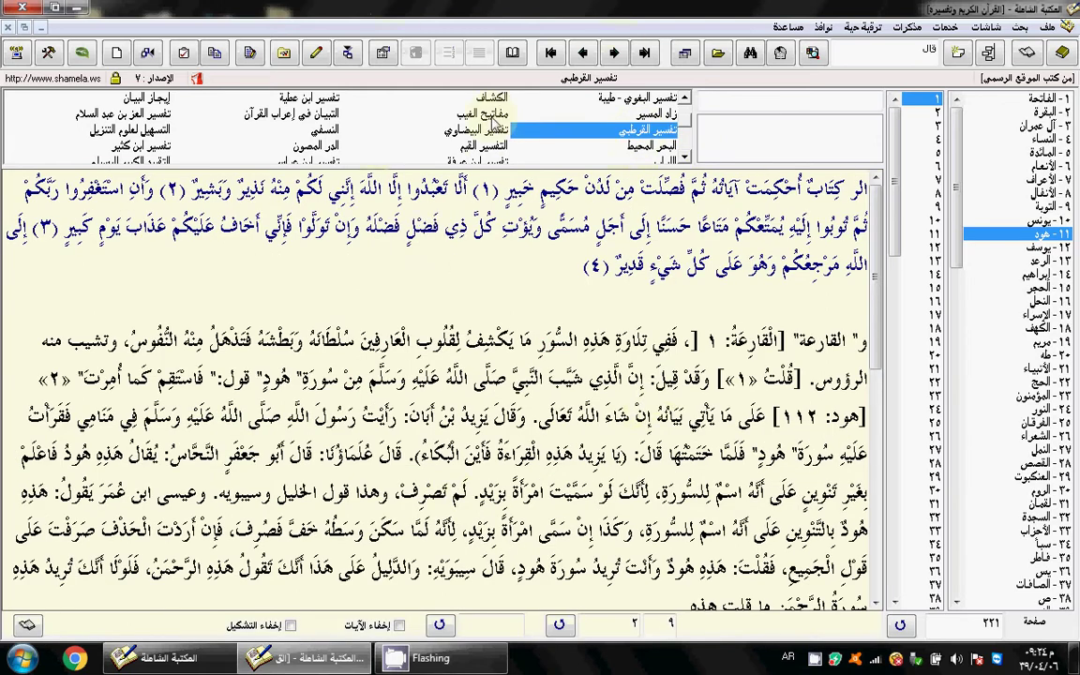
click(492, 133)
click(318, 129)
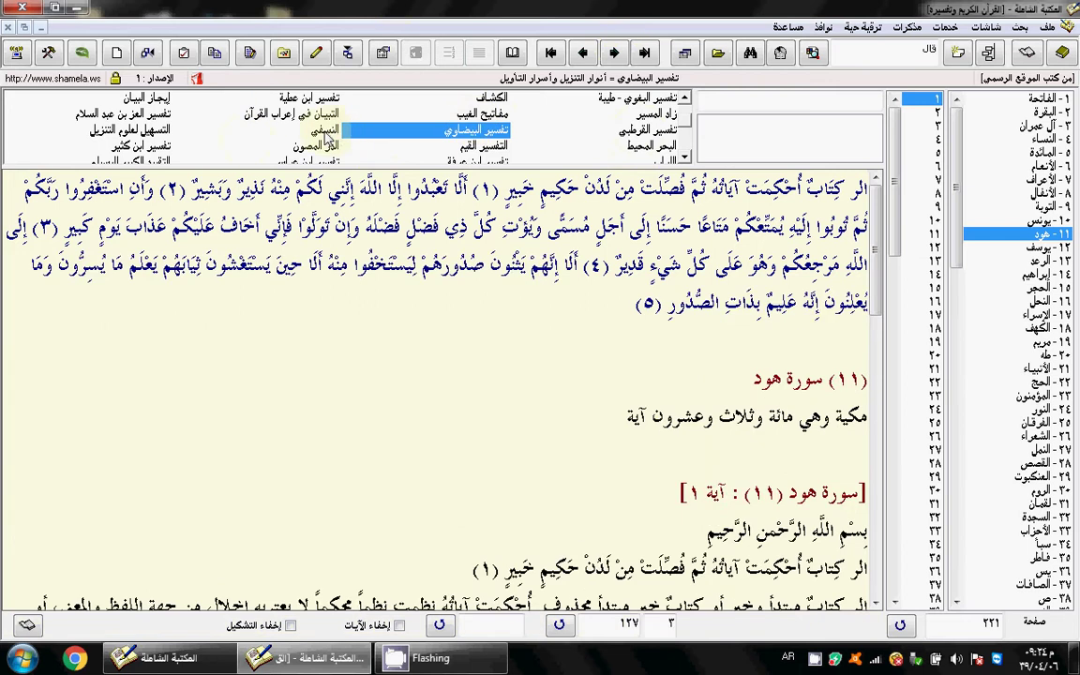
click(136, 130)
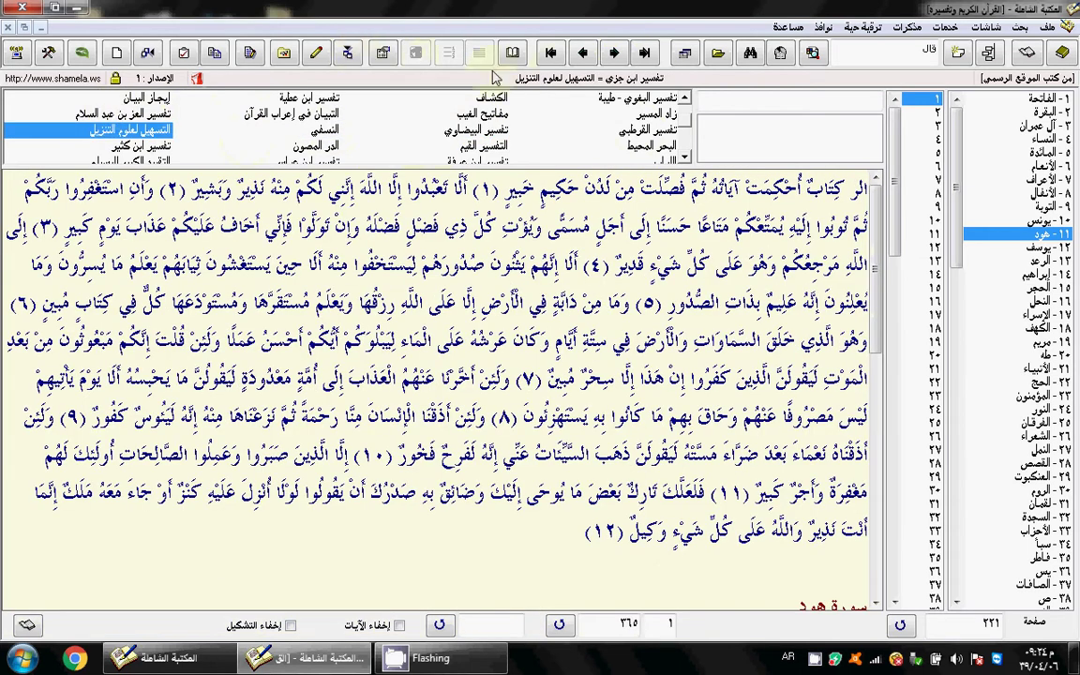
key(Up)
key(Up)
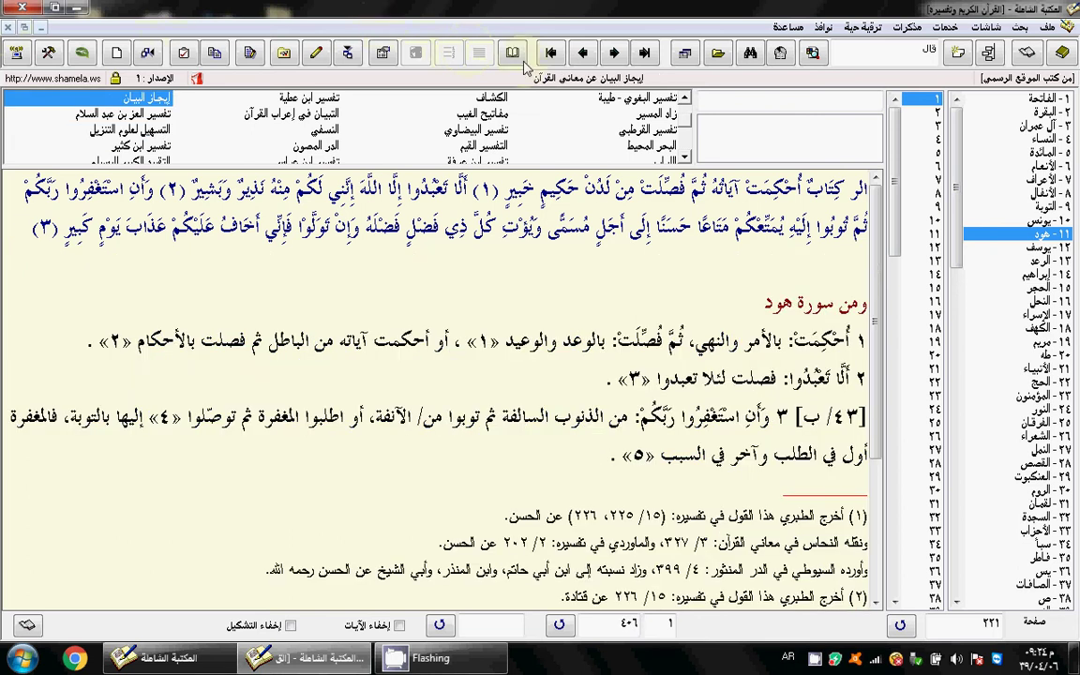
click(7, 29)
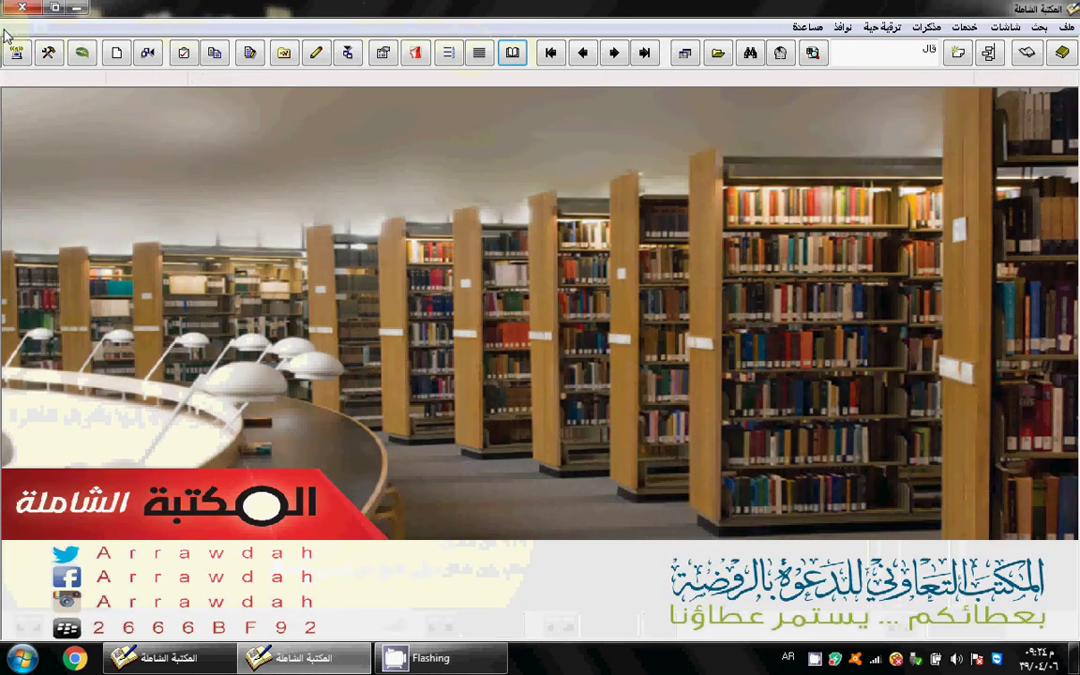
click(513, 56)
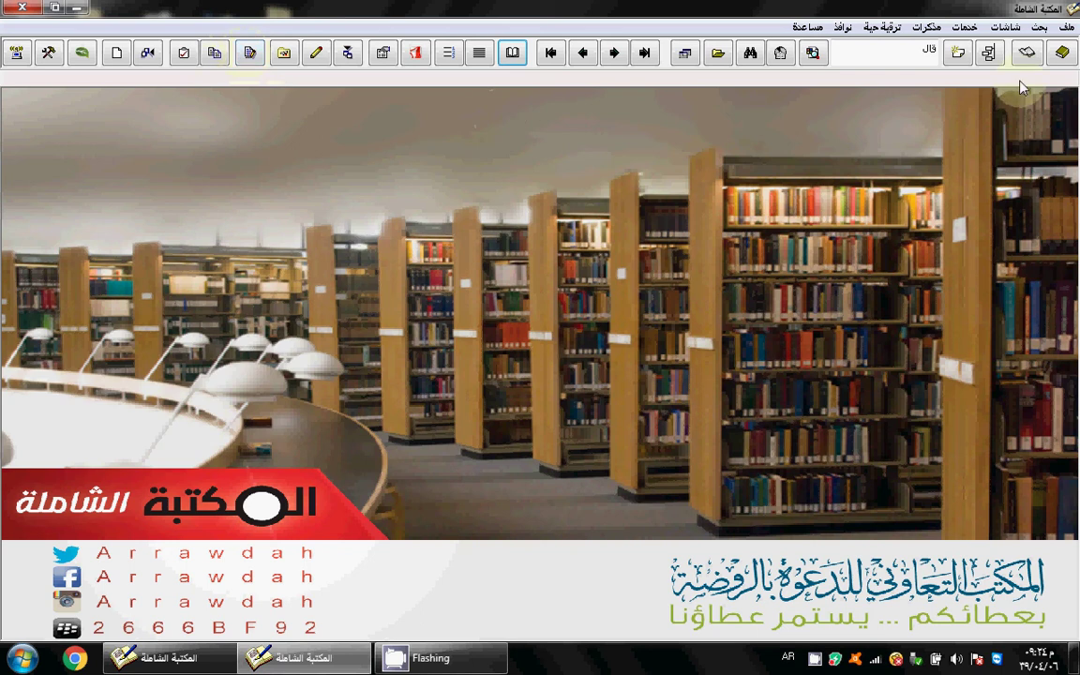
Reopen the book الفقه الأبسط from العقيدة, display its author's record and browse the alphabetical author list
click(1062, 54)
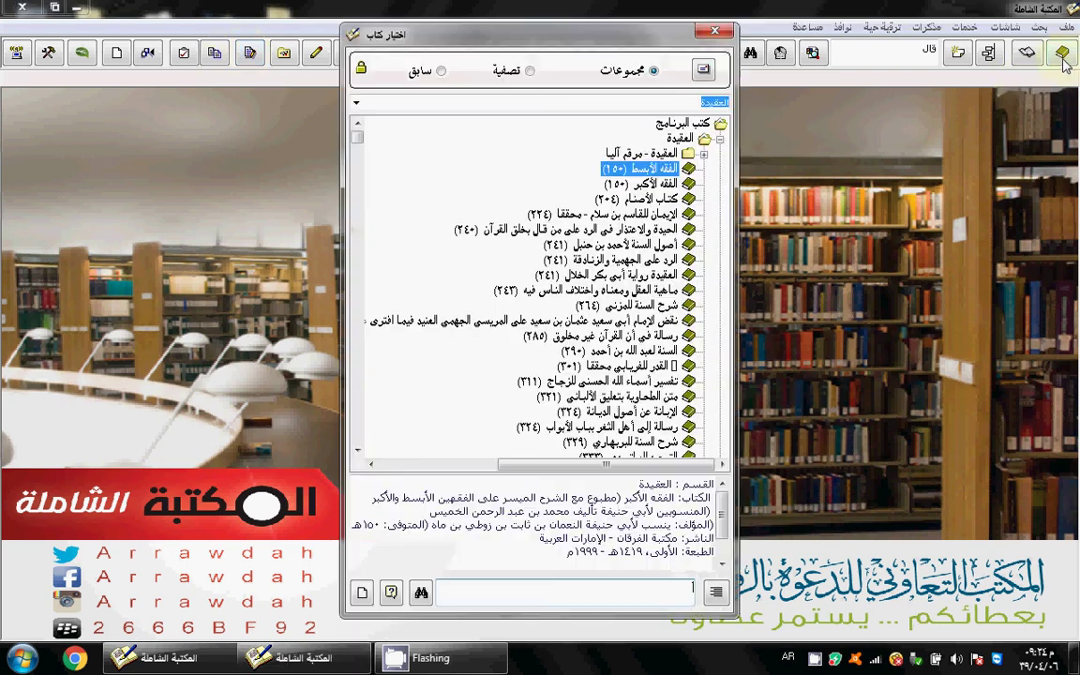
double_click(641, 169)
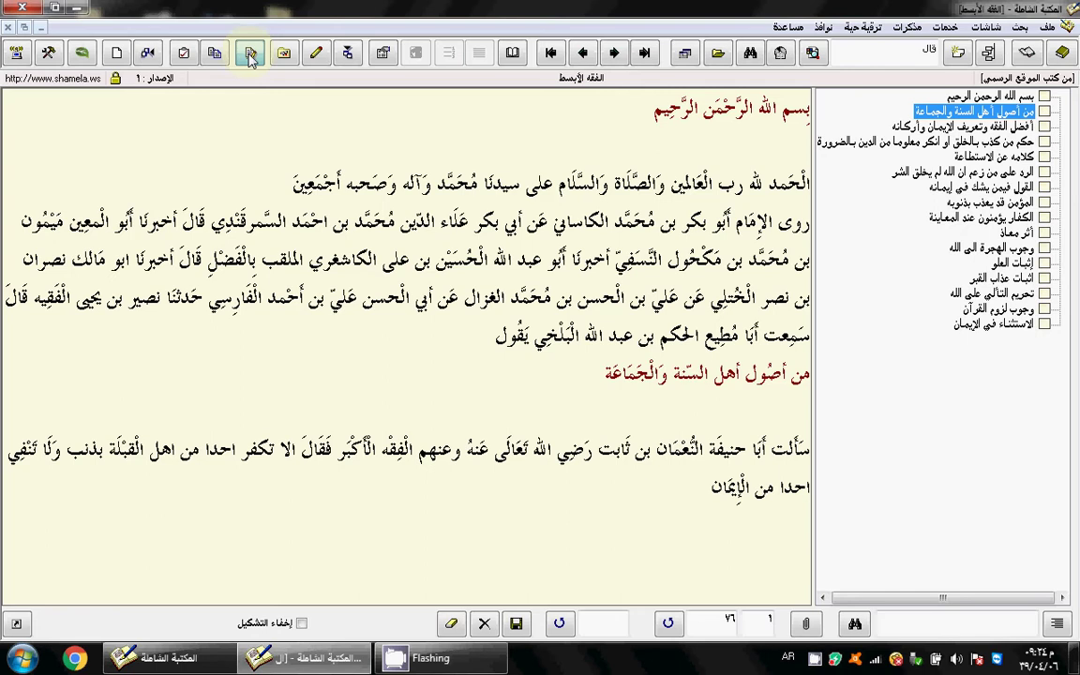
click(251, 56)
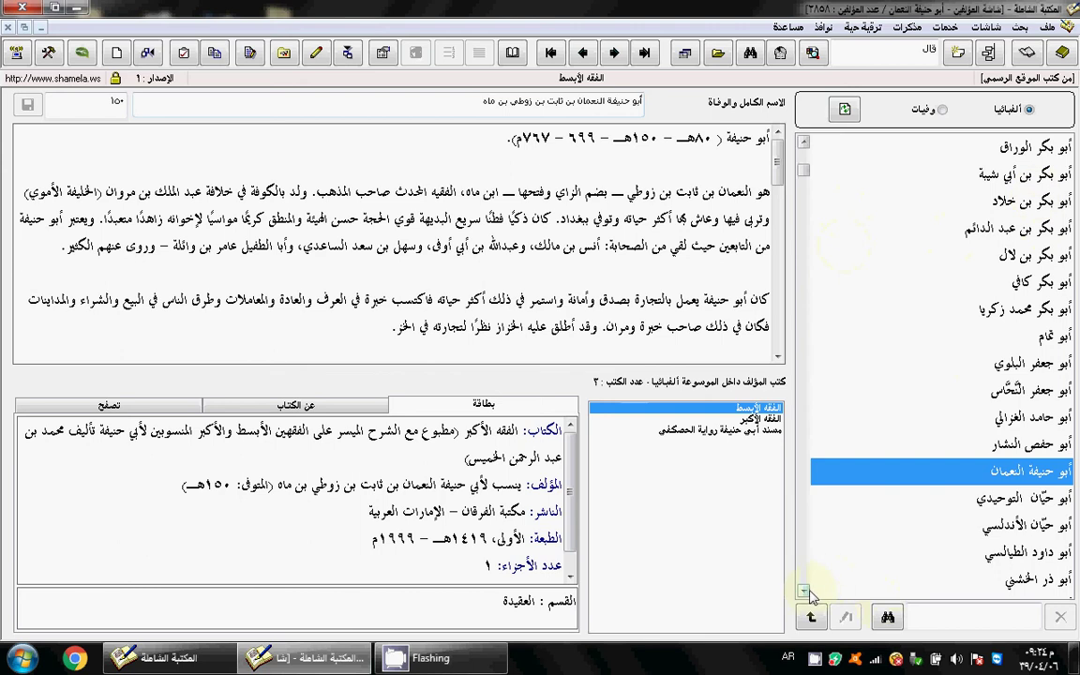
drag(811, 595, 807, 597)
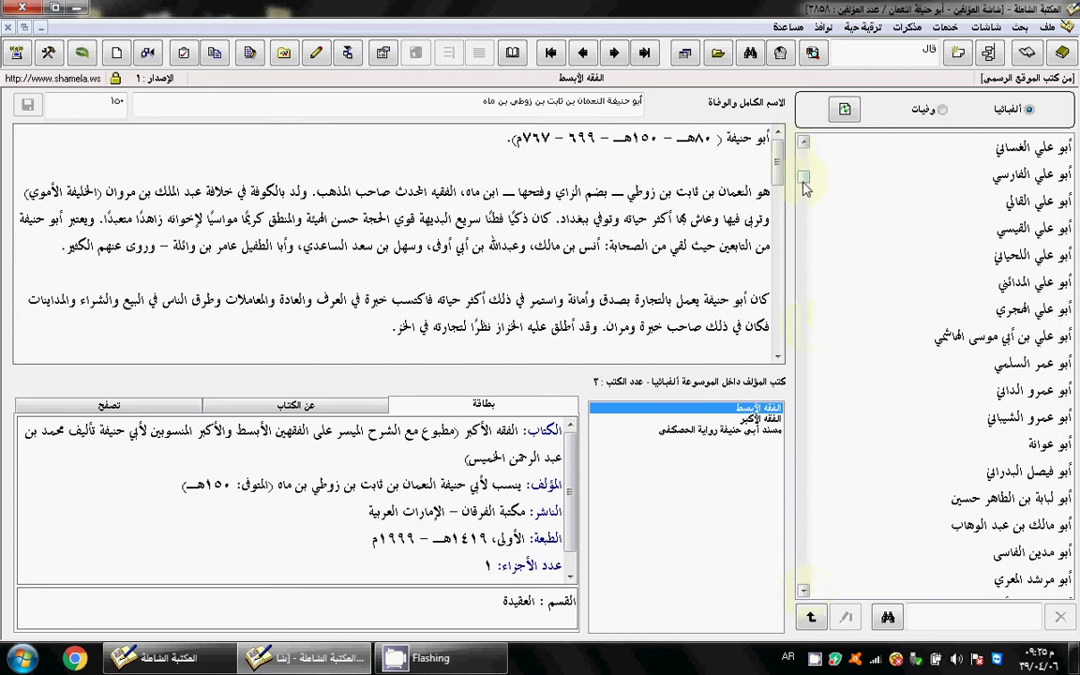
Browse further down the alphabetical author list, display the record of الطحطاوي and close the authors screen
drag(802, 181, 803, 328)
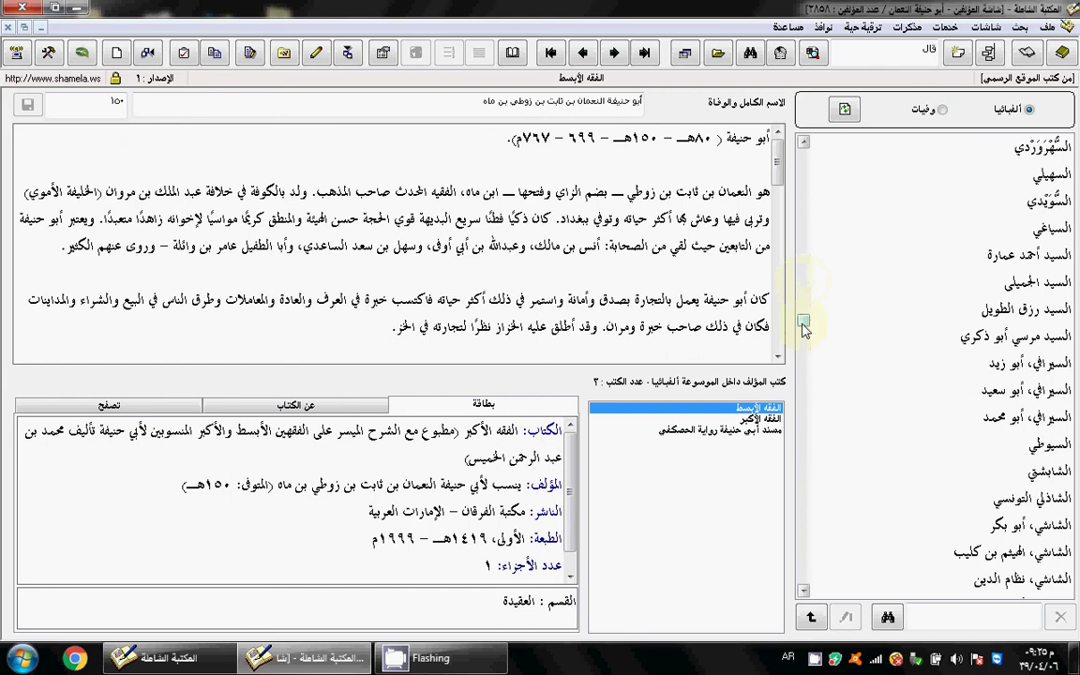
drag(804, 328, 818, 335)
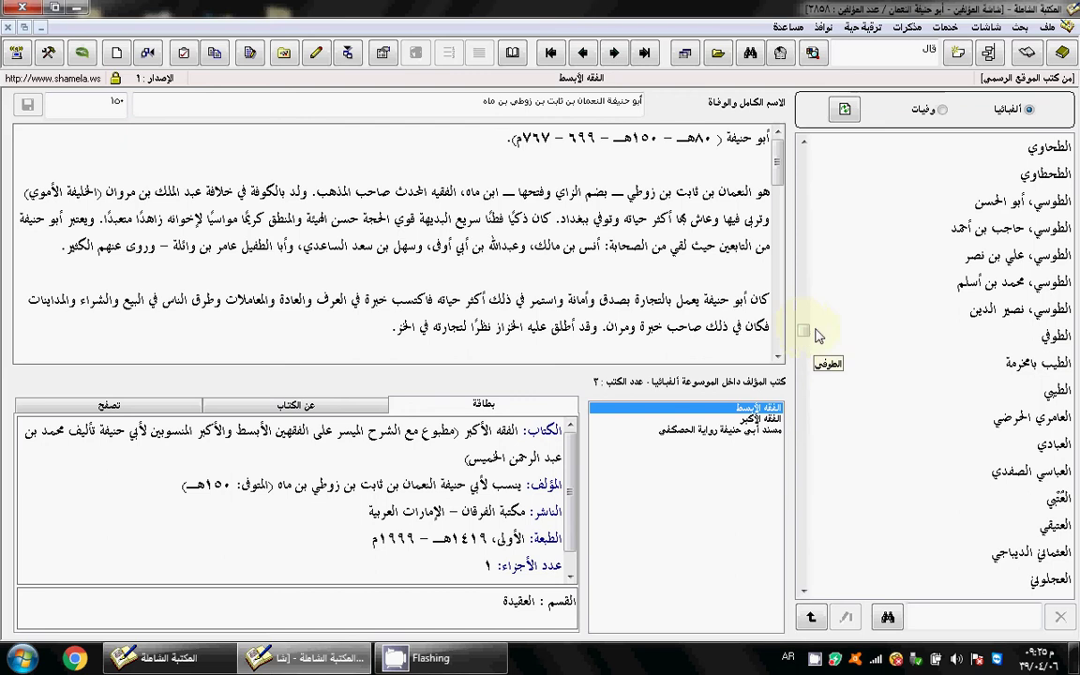
click(1048, 178)
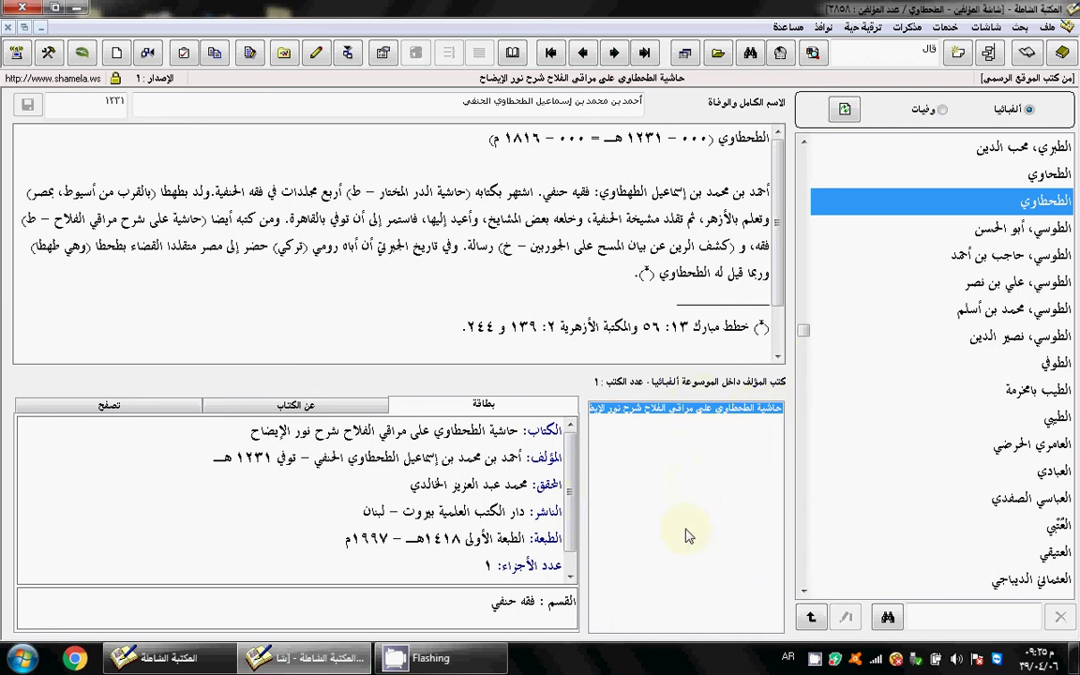
click(10, 29)
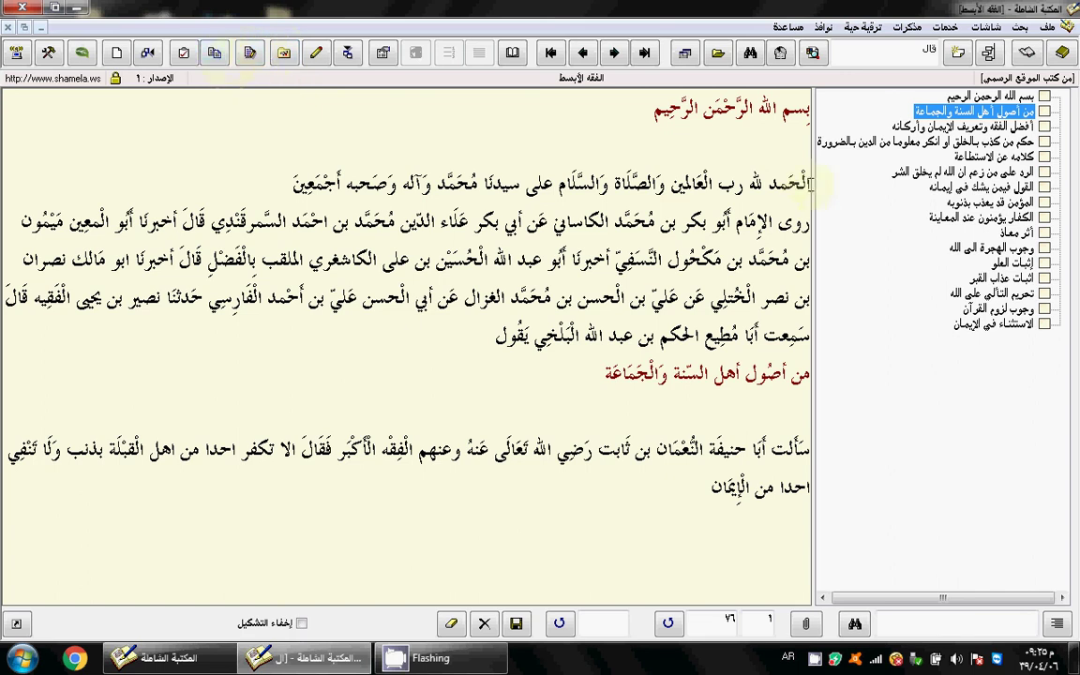
Copy the passage from الْحَمد لله رب الْعَالمين to احدا من اهل in الفقه الأبسط and paste it into a new Microsoft Word document
drag(808, 183, 143, 450)
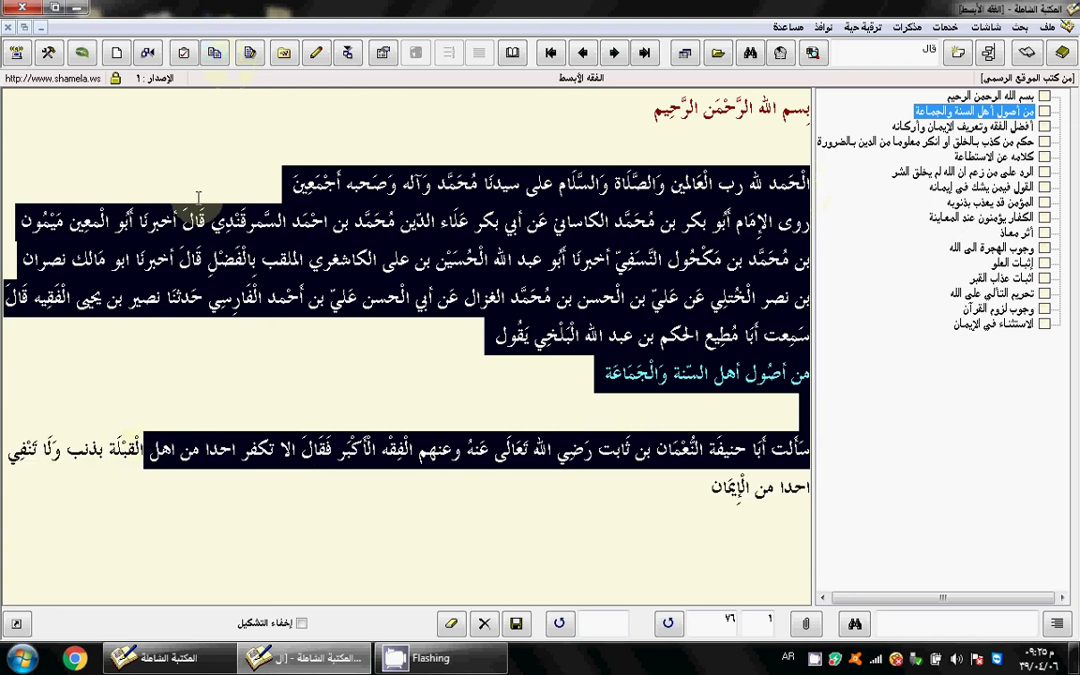
click(214, 54)
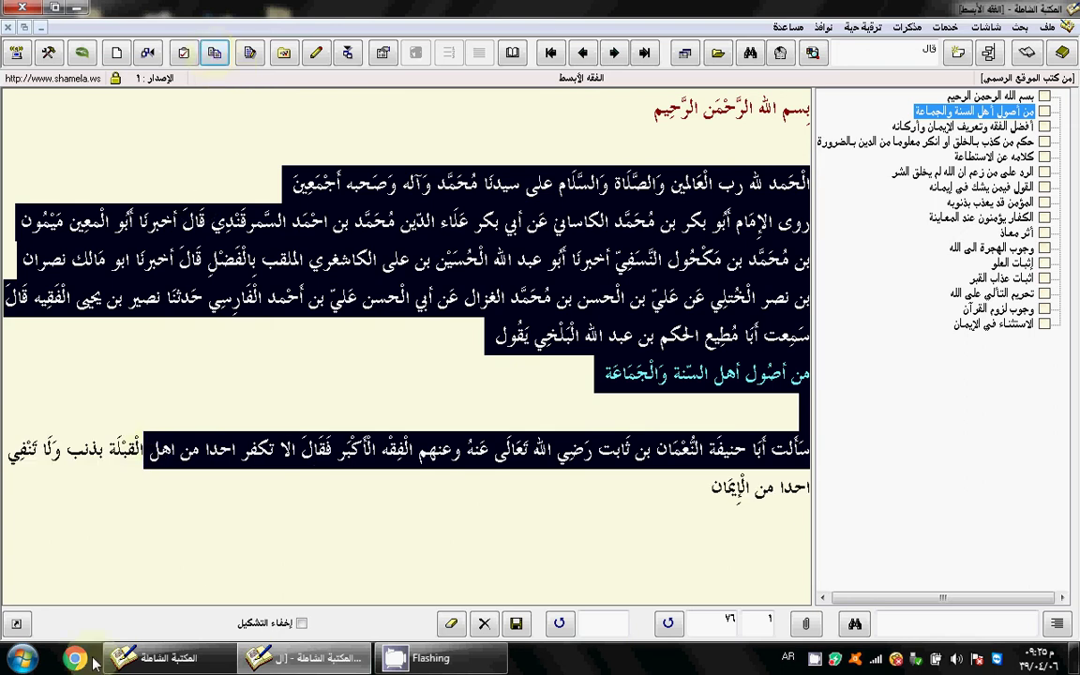
click(21, 658)
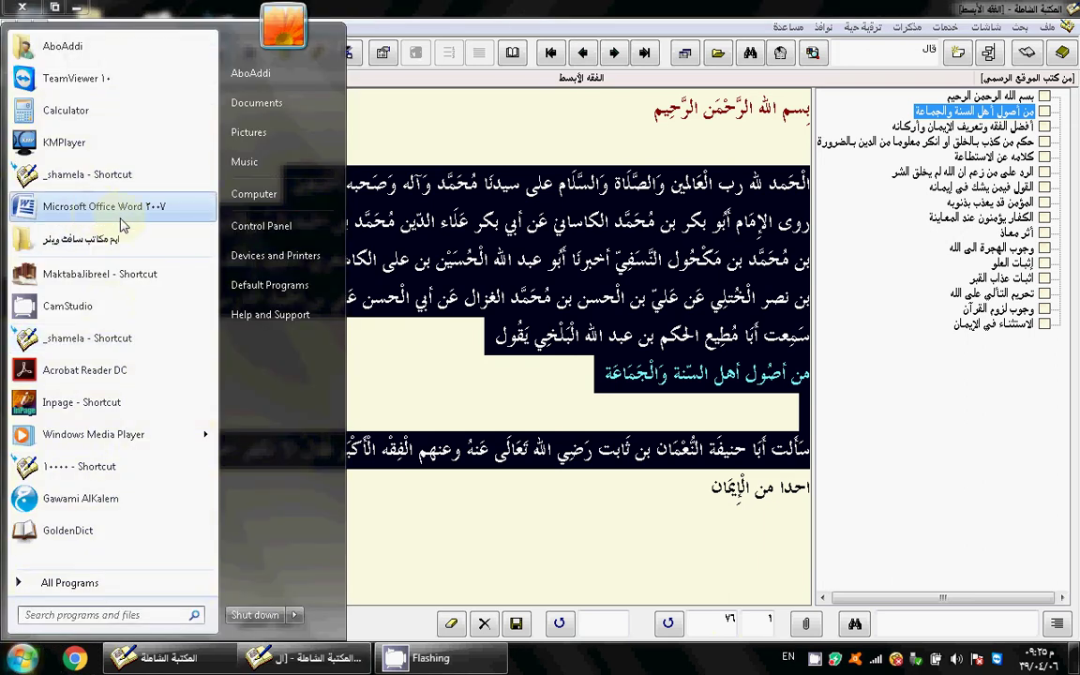
click(485, 457)
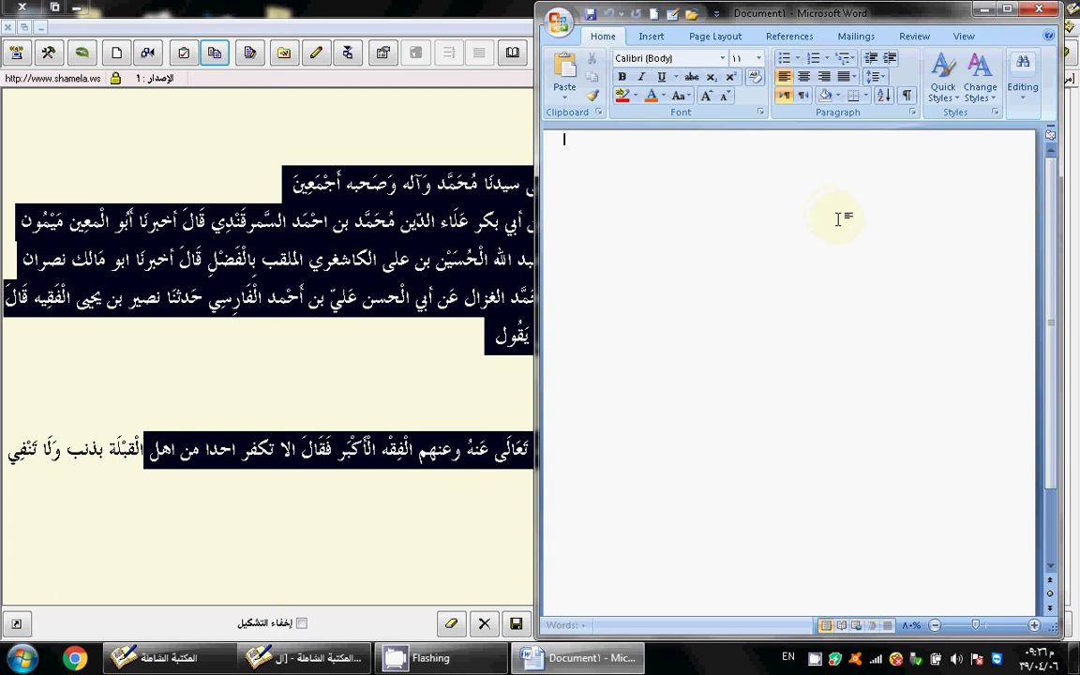
key(ctrl+v)
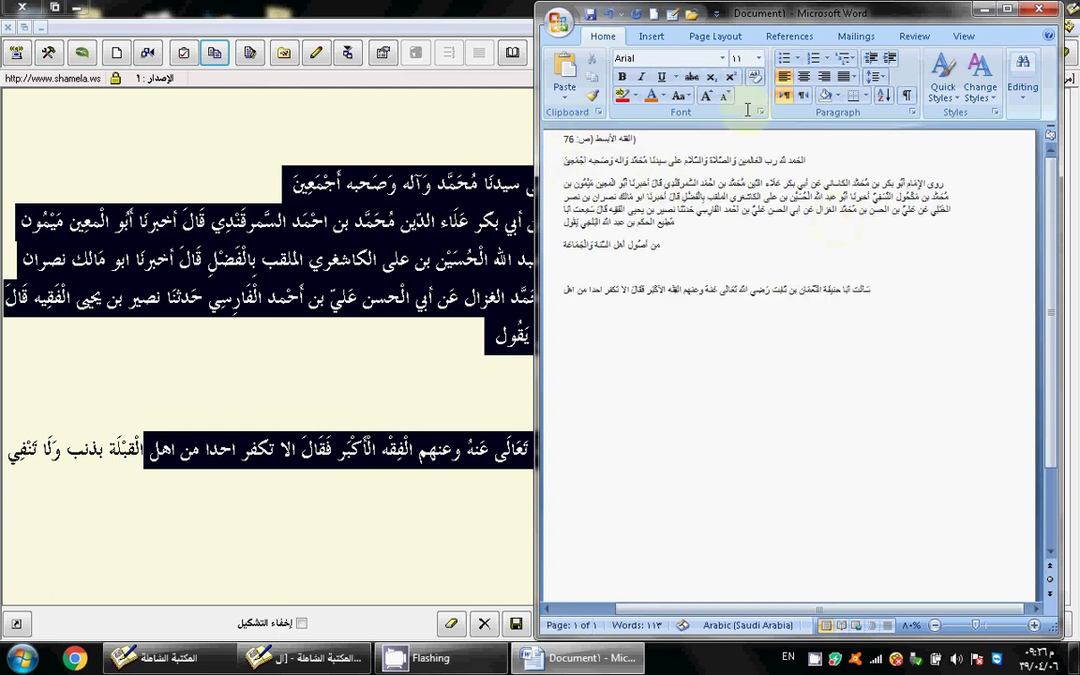
Make the last pasted paragraph right-to-left and centred, and close the Word document without saving it
click(803, 95)
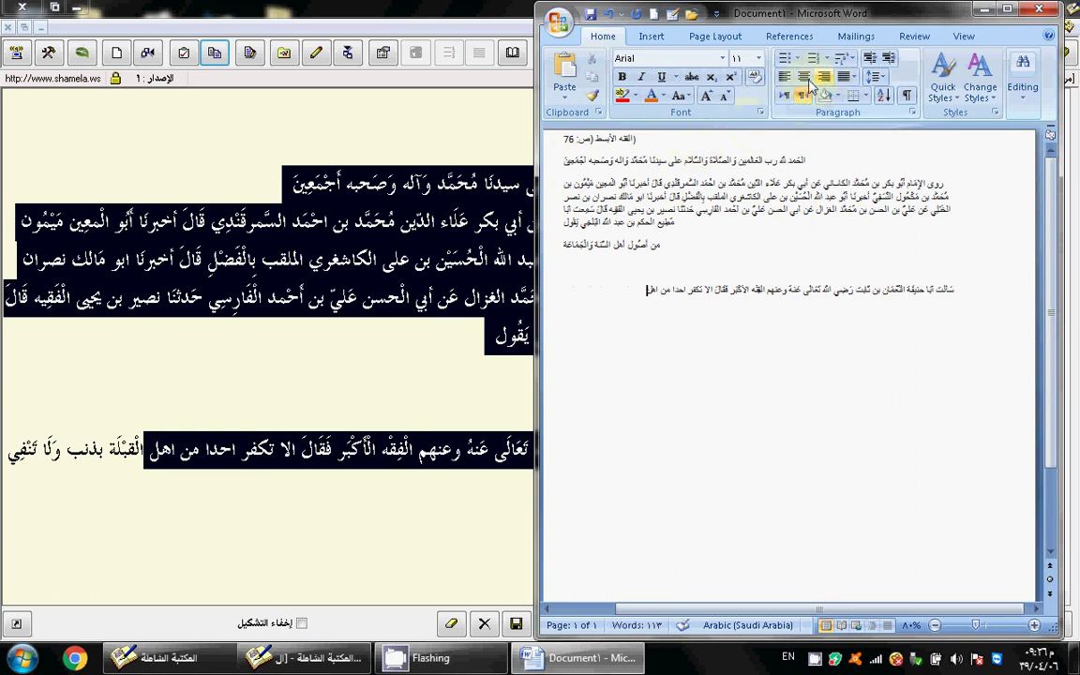
click(802, 78)
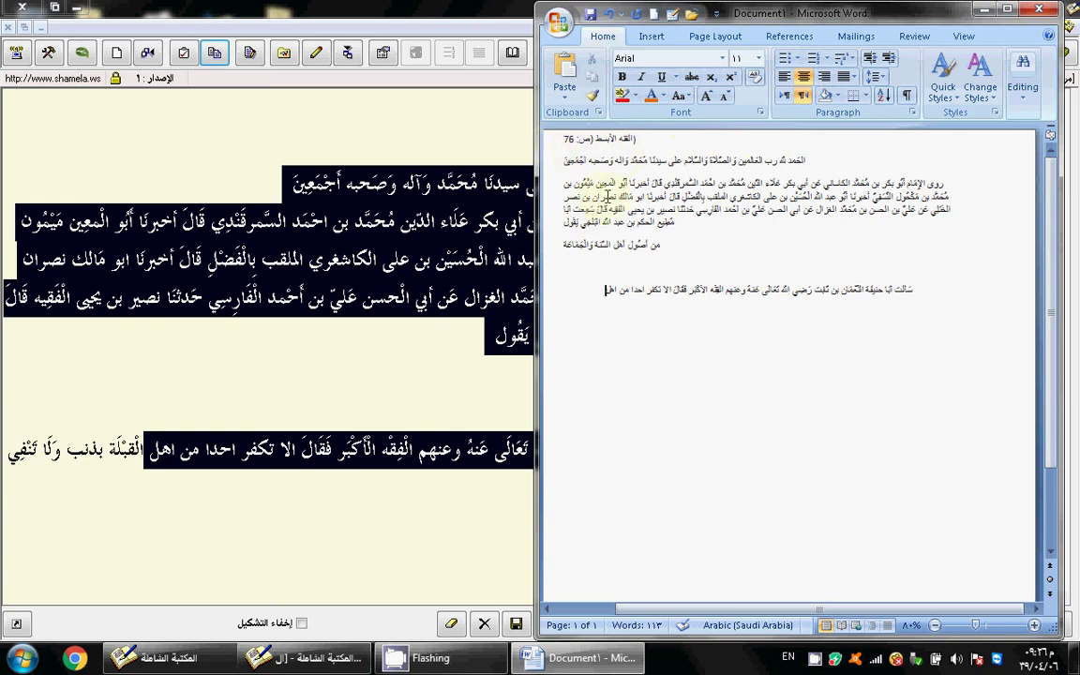
click(1038, 11)
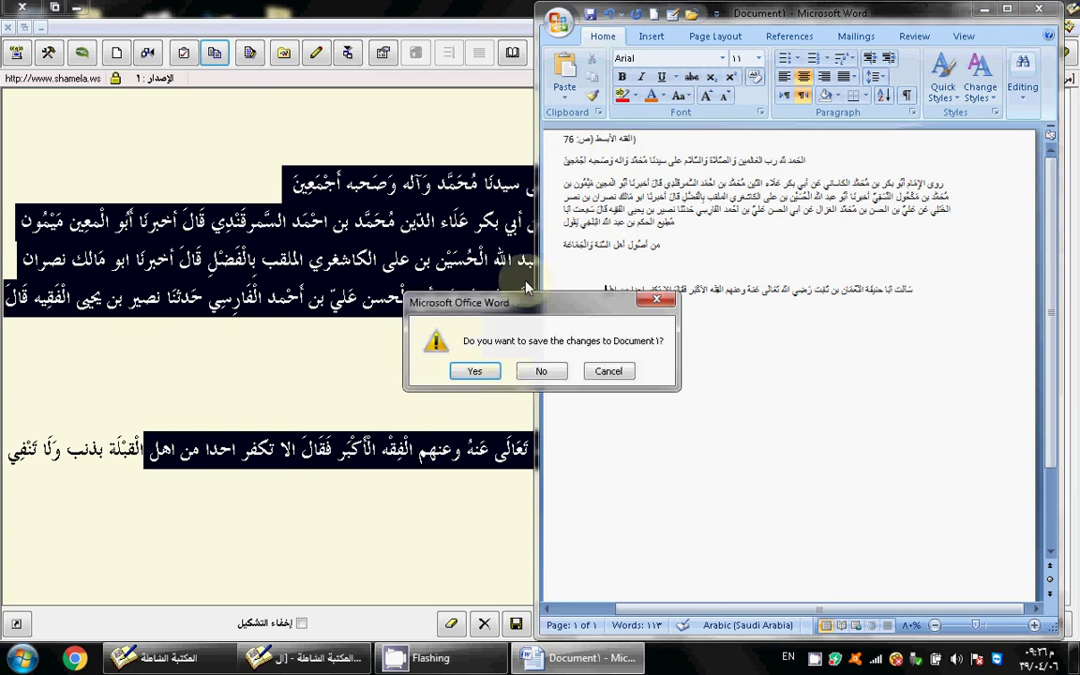
click(542, 371)
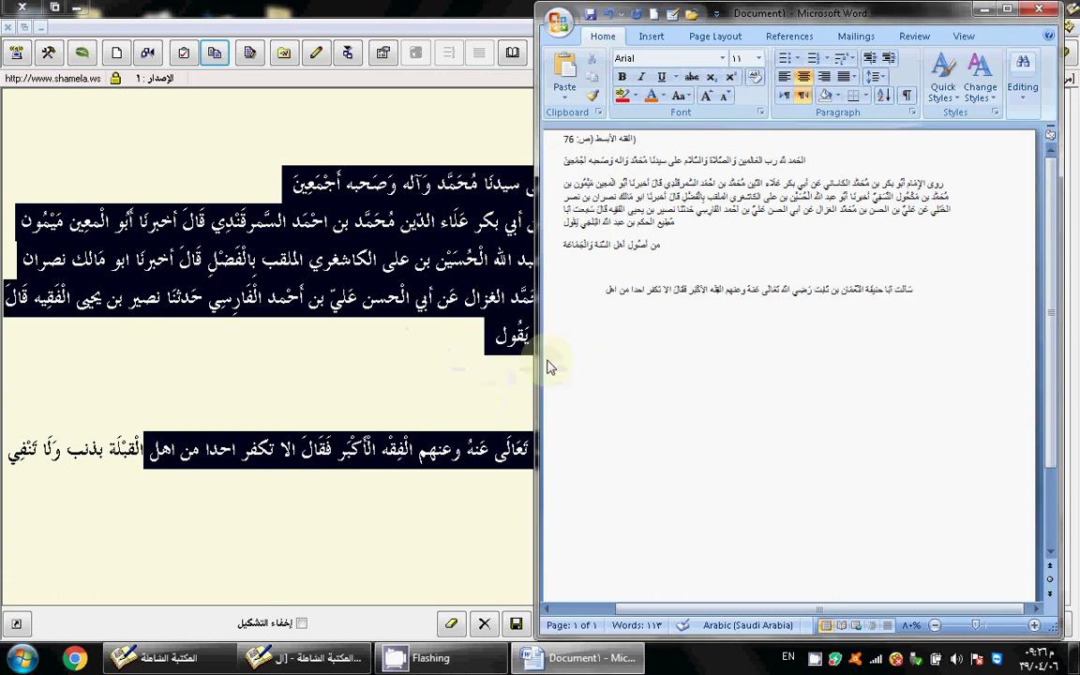